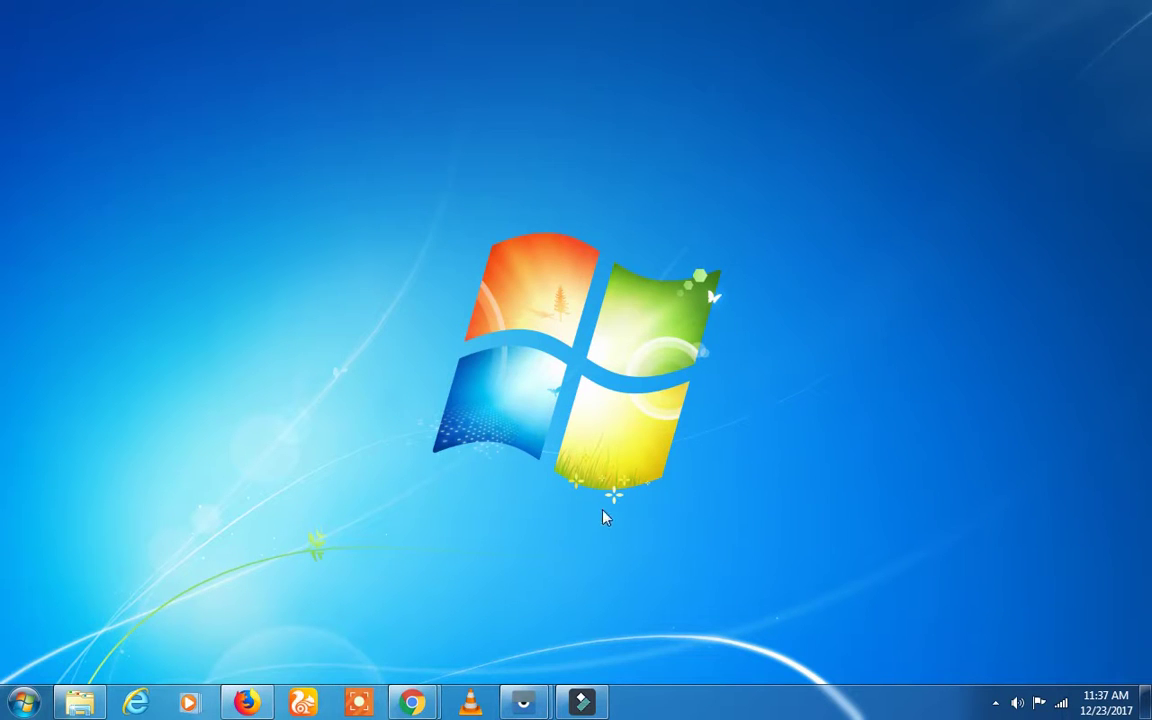
Switch to the mirrored MotoG3 phone and open the Google Keep app from its Play Store listing.
{"action": "mouse_move", "coordinate": [527, 700]}
{"action": "left_click", "coordinate": [575, 643]}
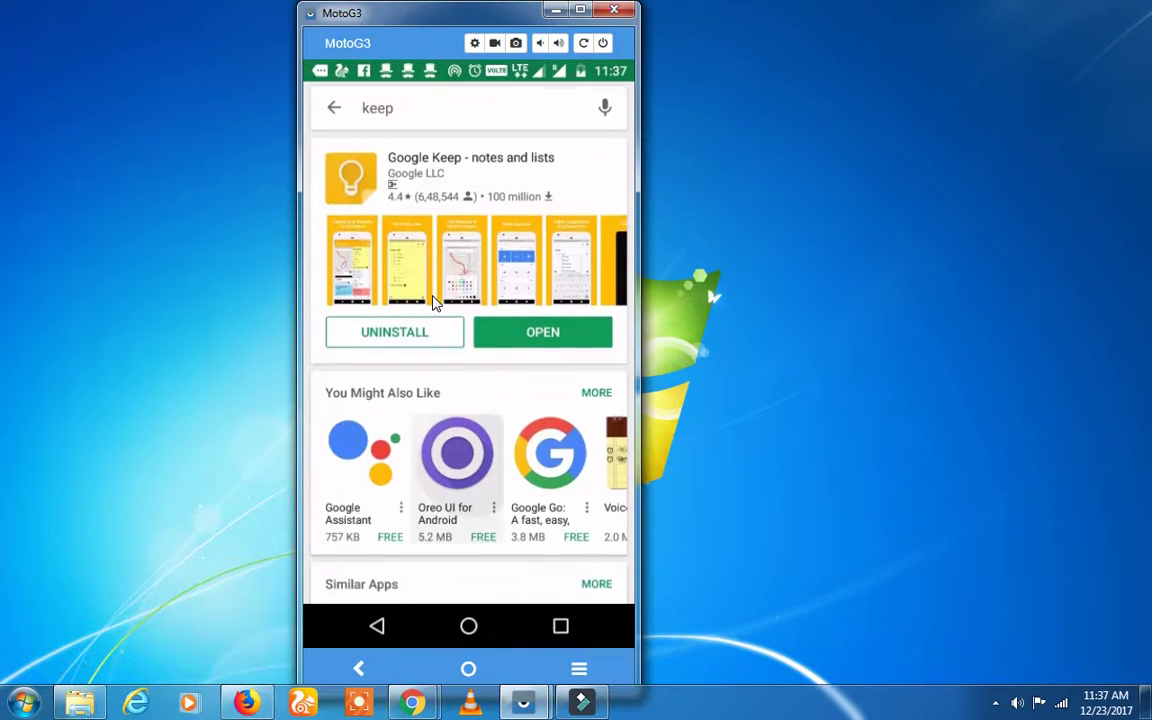
{"action": "scroll", "coordinate": [435, 303], "scroll_direction": "down", "scroll_amount": 1}
{"action": "scroll", "coordinate": [435, 383], "scroll_direction": "up", "scroll_amount": 1}
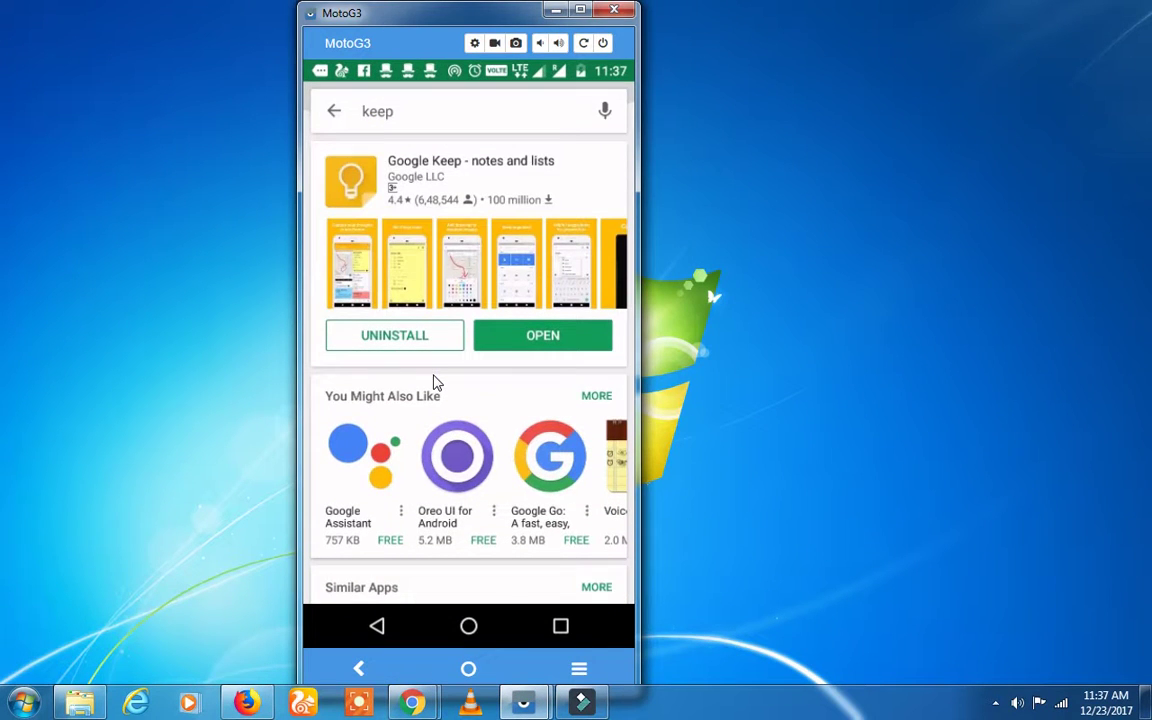
{"action": "scroll", "coordinate": [435, 381], "scroll_direction": "down", "scroll_amount": 2}
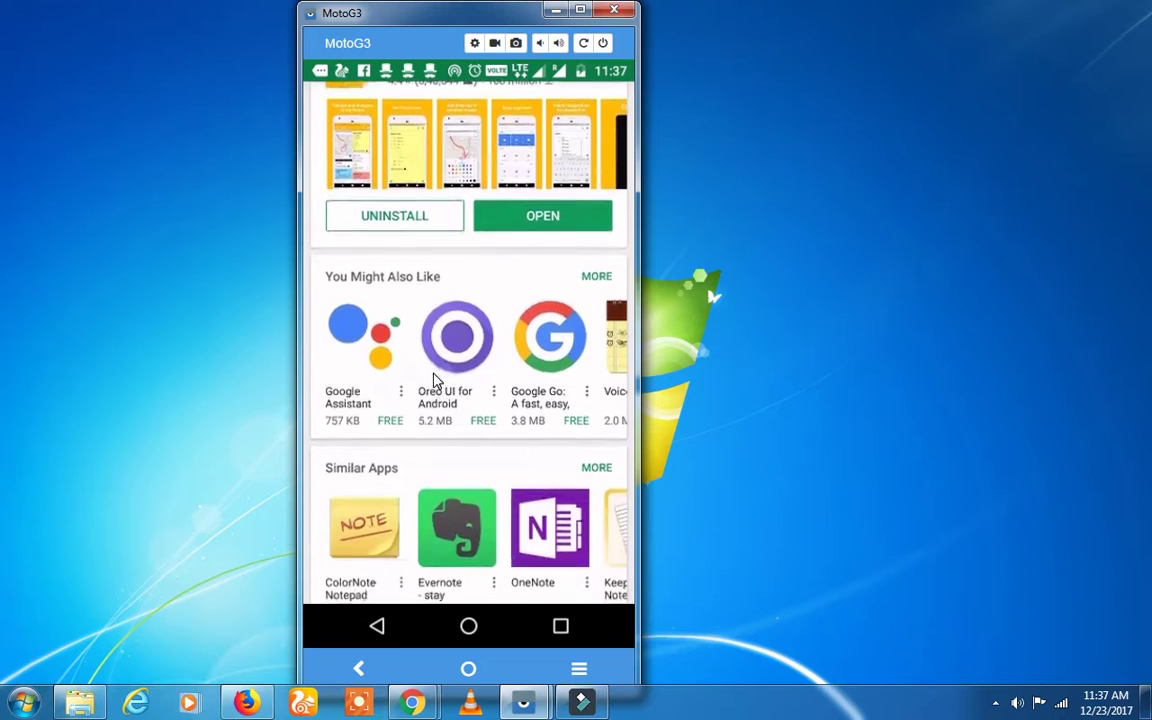
{"action": "scroll", "coordinate": [432, 289], "scroll_direction": "up", "scroll_amount": 2}
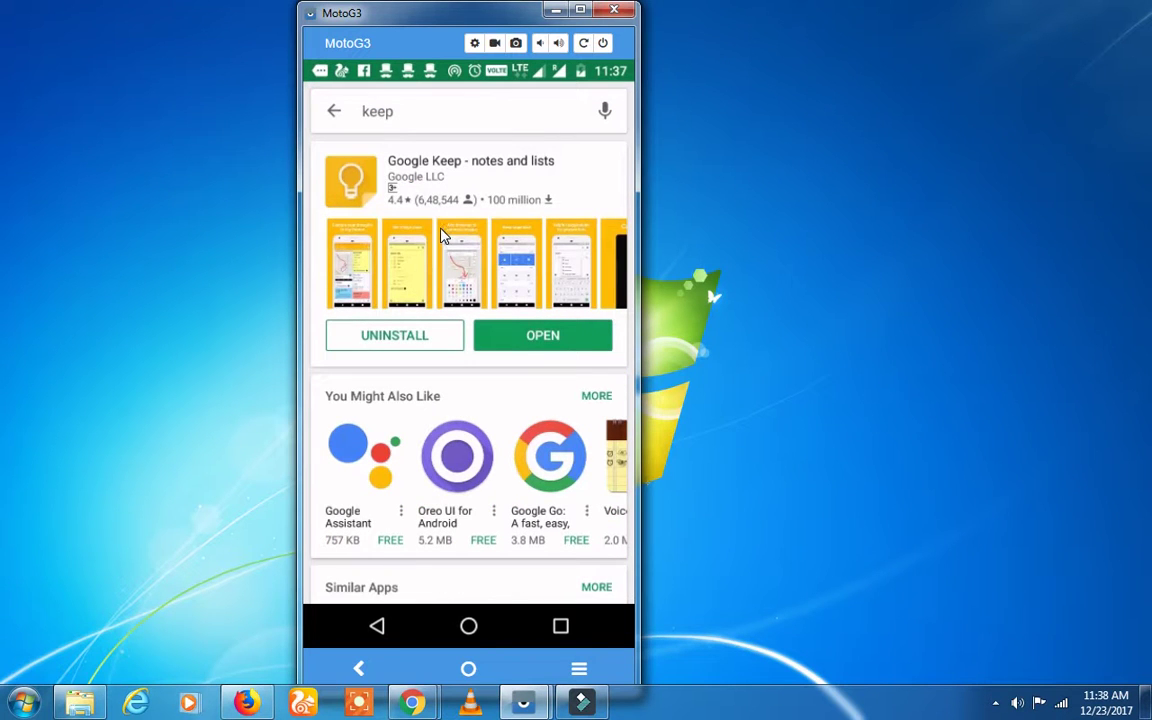
{"action": "scroll", "coordinate": [510, 340], "scroll_direction": "down", "scroll_amount": 3}
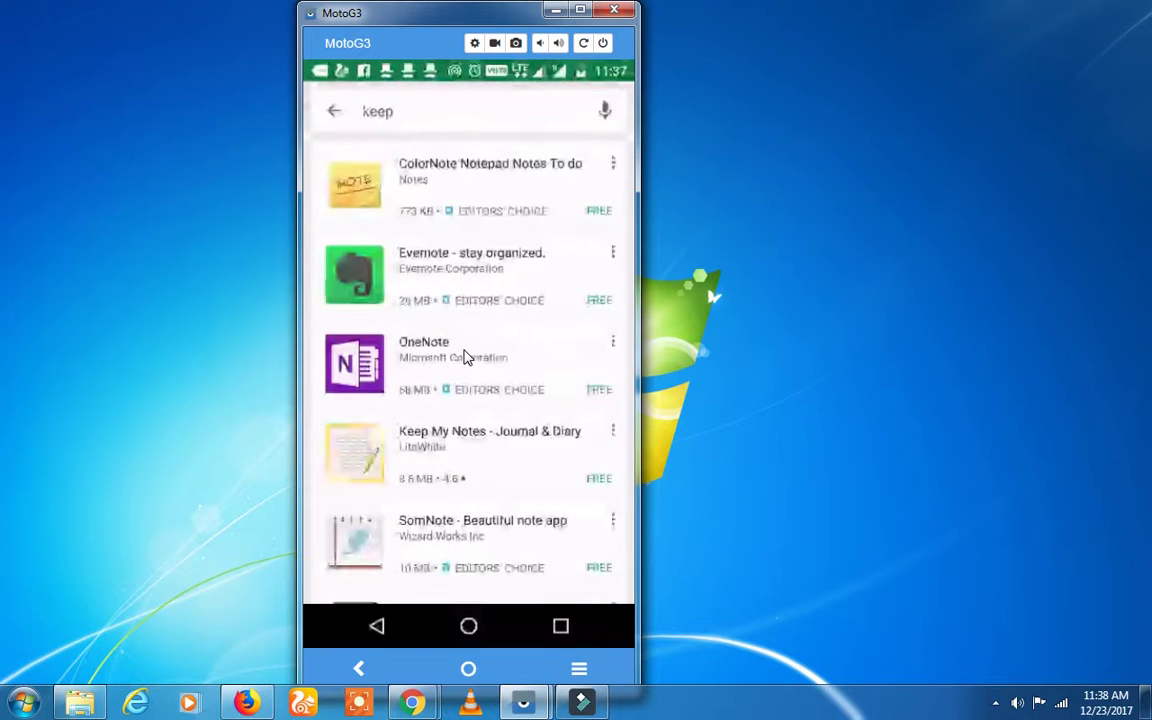
{"action": "key", "text": "Escape"}
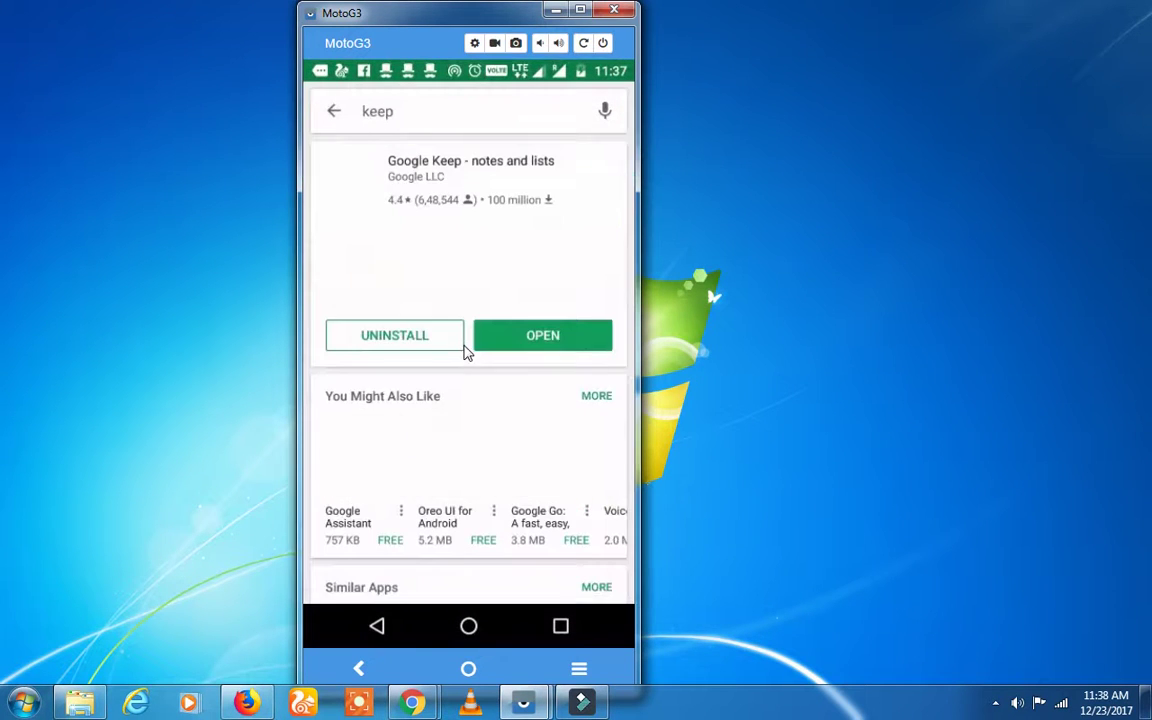
{"action": "left_click", "coordinate": [518, 345]}
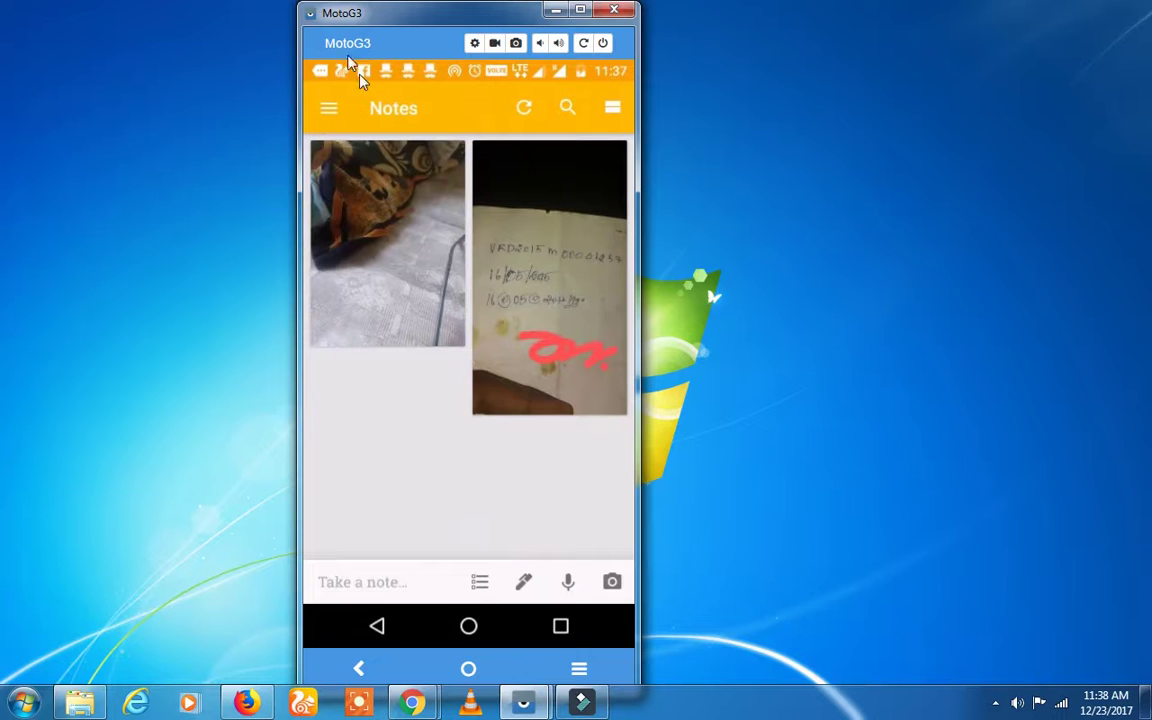
Switch to Chrome, load google.co.in in a new tab and open Keep from the Google apps list.
{"action": "mouse_move", "coordinate": [405, 690]}
{"action": "left_click", "coordinate": [347, 617]}
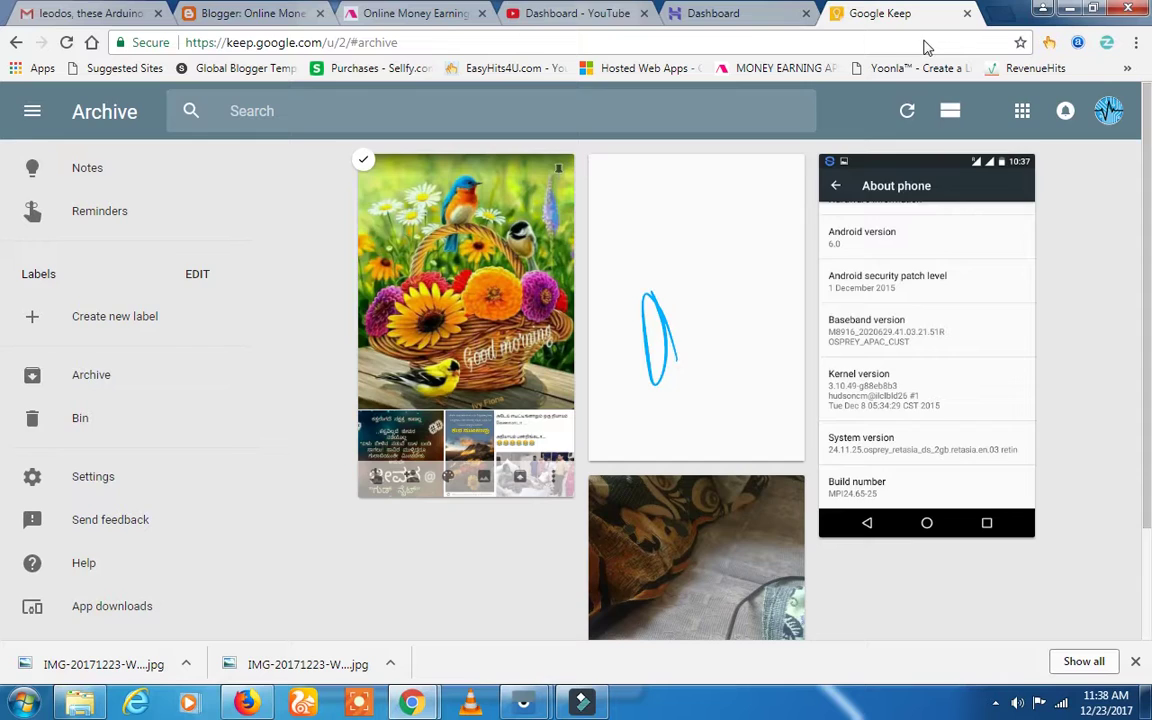
{"action": "key", "text": "ctrl+t"}
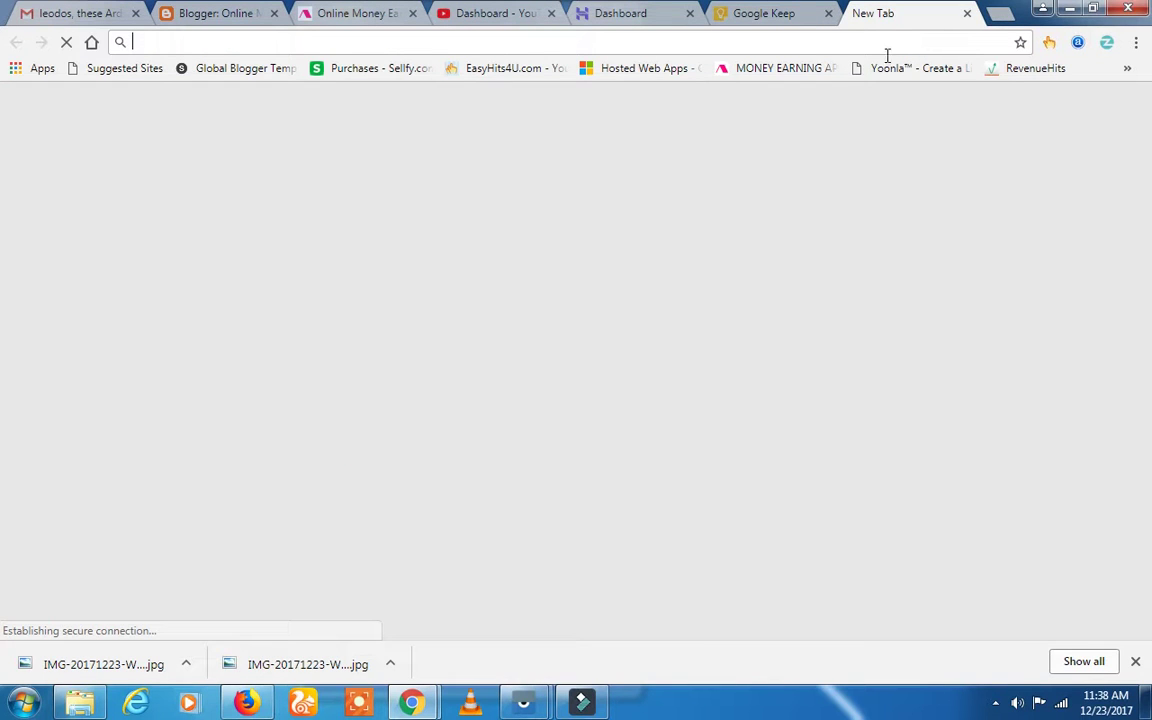
{"action": "type", "text": "google.co.in"}
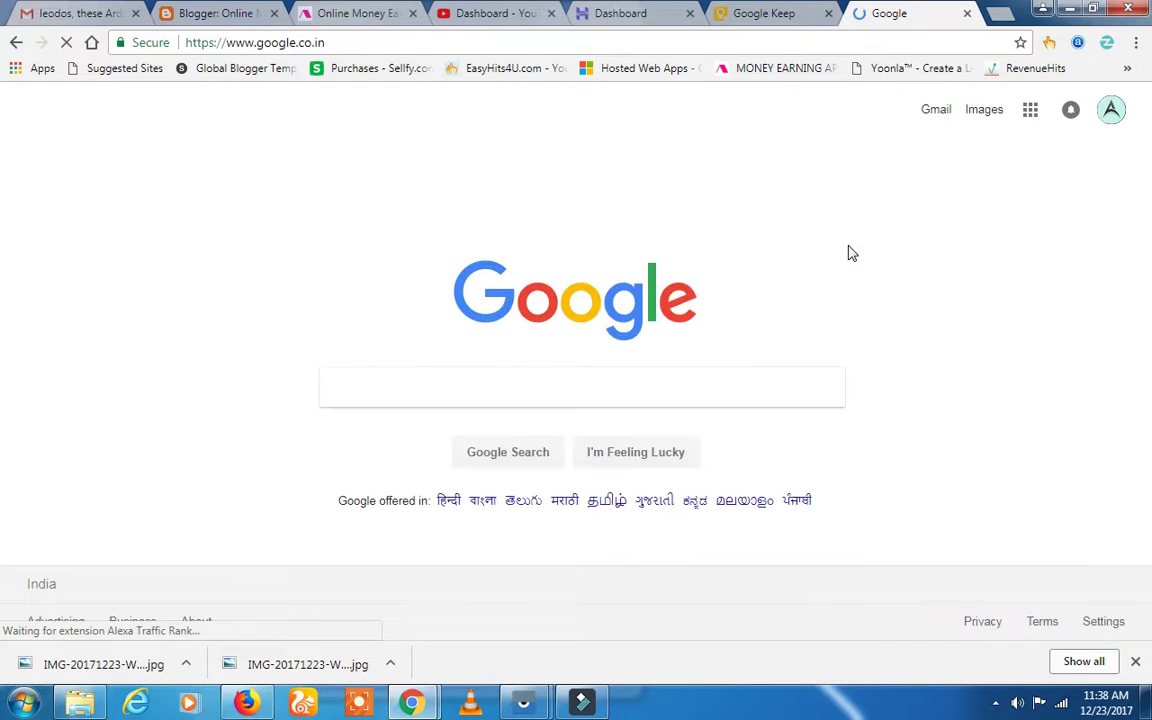
{"action": "left_click", "coordinate": [1030, 113]}
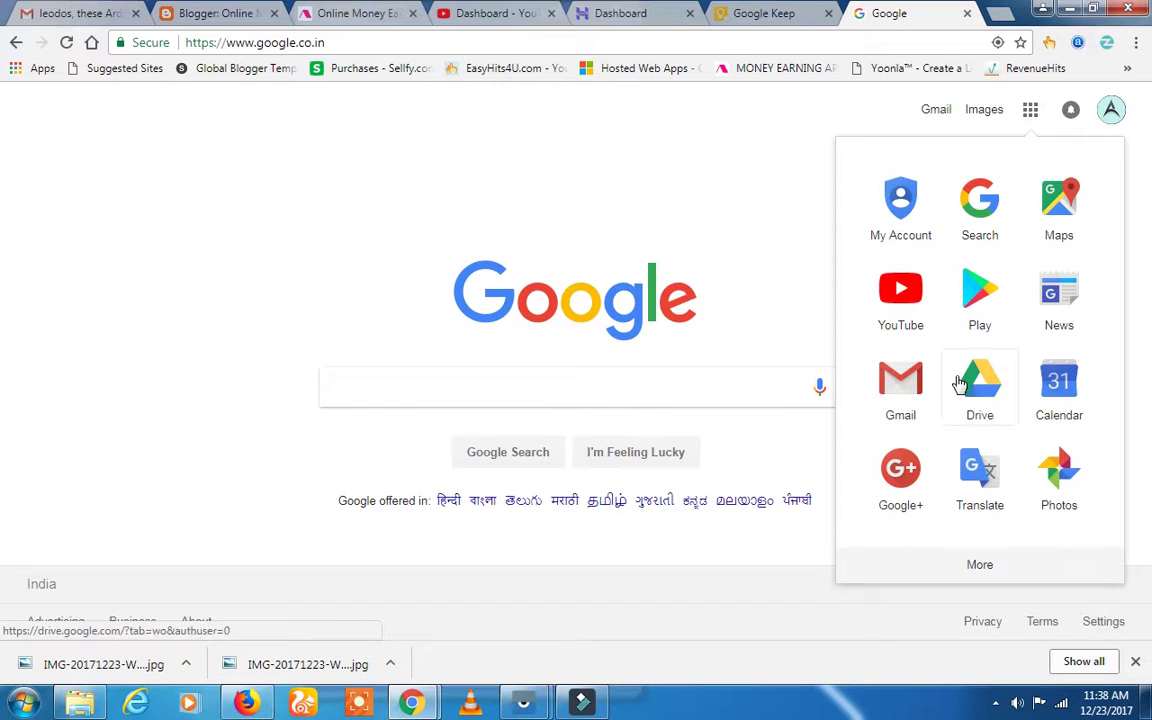
{"action": "scroll", "coordinate": [887, 384], "scroll_direction": "down", "scroll_amount": 3}
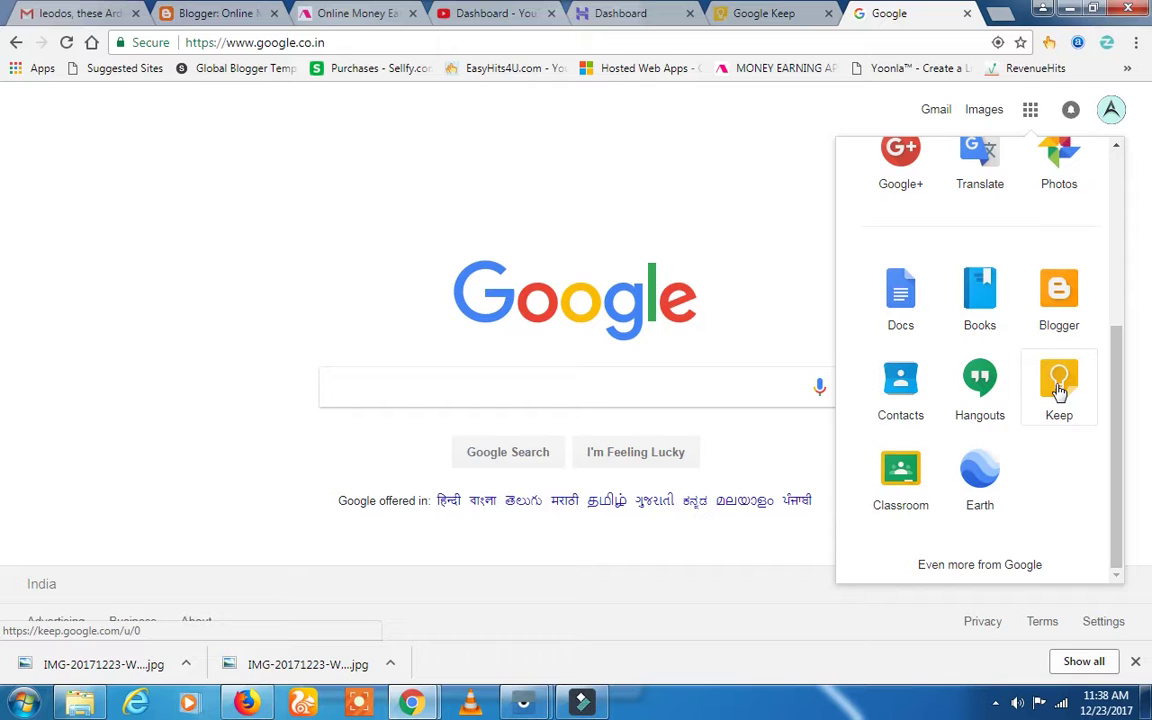
{"action": "left_click", "coordinate": [1059, 390]}
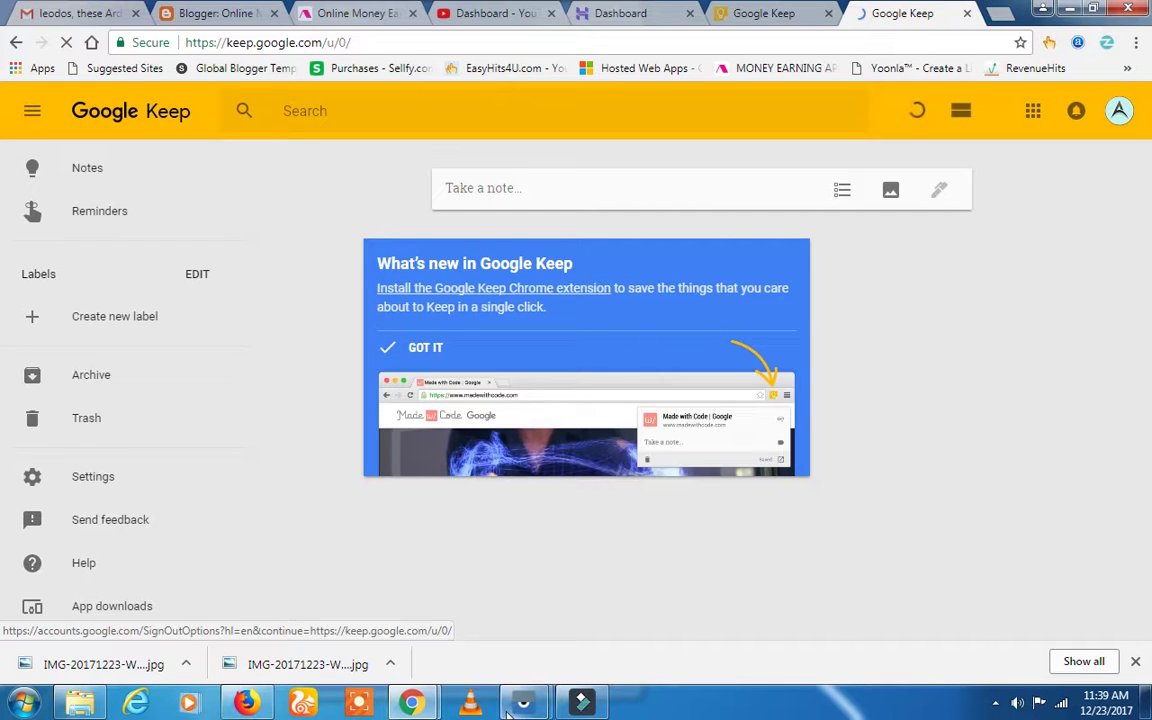
Switch to the MotoG3 phone, examine the Google accounts available in Keep and select the first listed account.
{"action": "mouse_move", "coordinate": [520, 678]}
{"action": "left_click", "coordinate": [622, 600]}
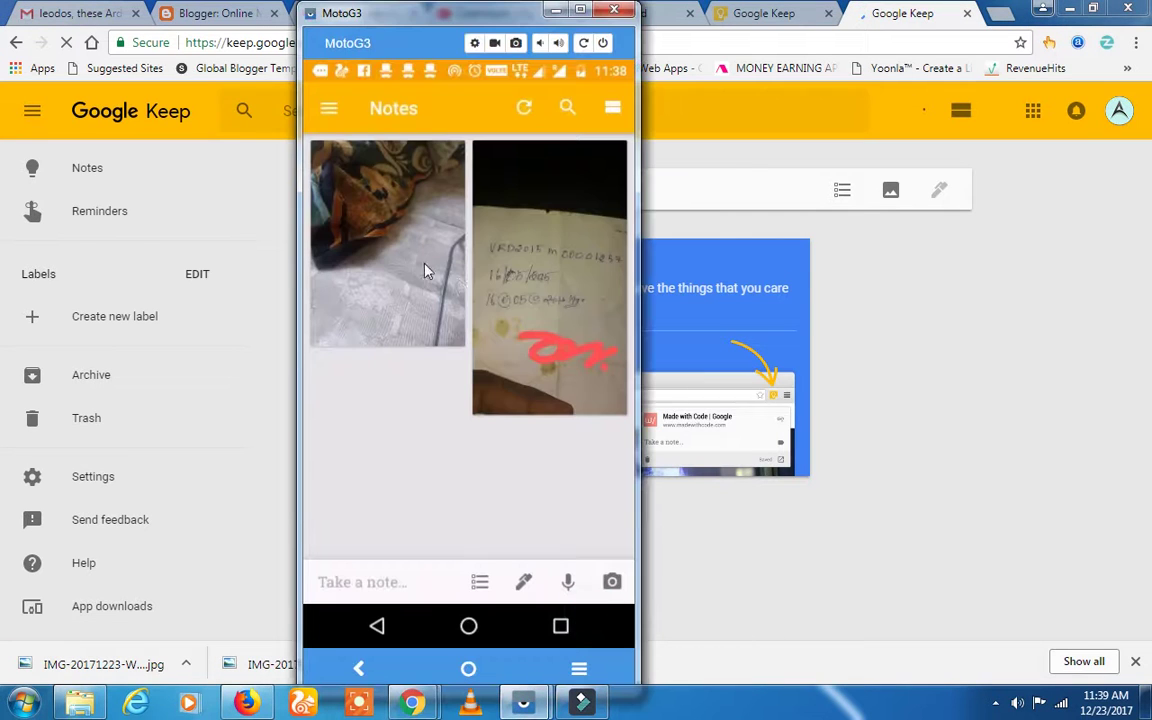
{"action": "left_click", "coordinate": [329, 108]}
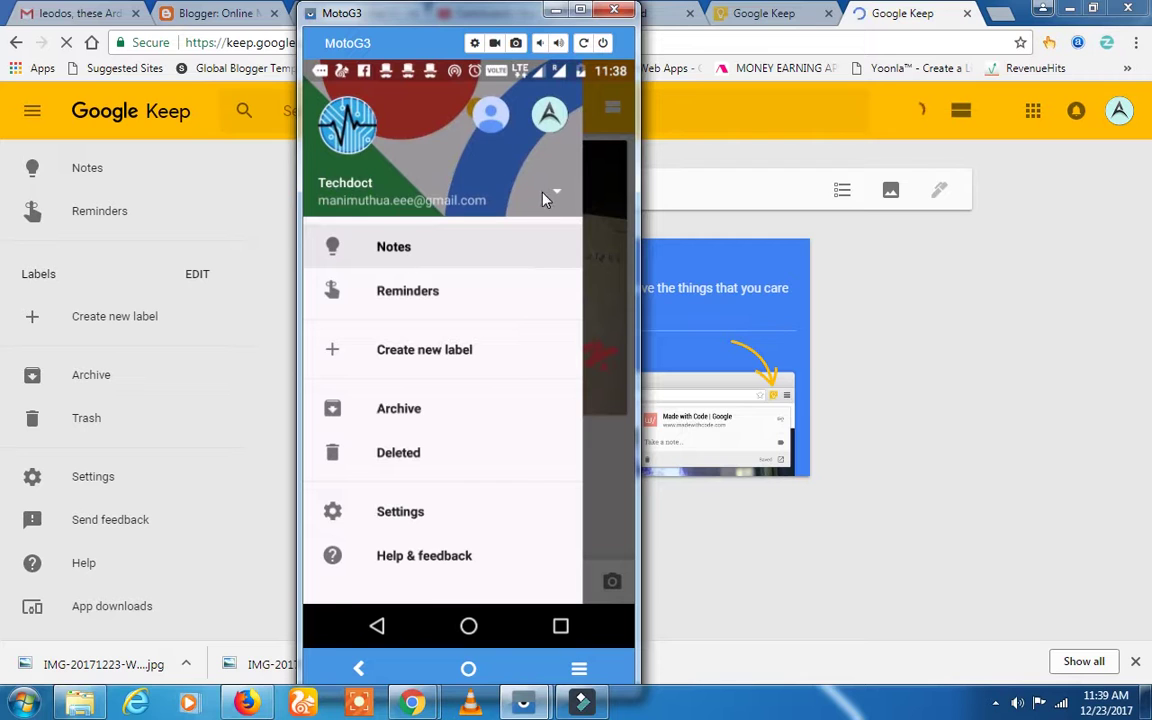
{"action": "left_click", "coordinate": [549, 195]}
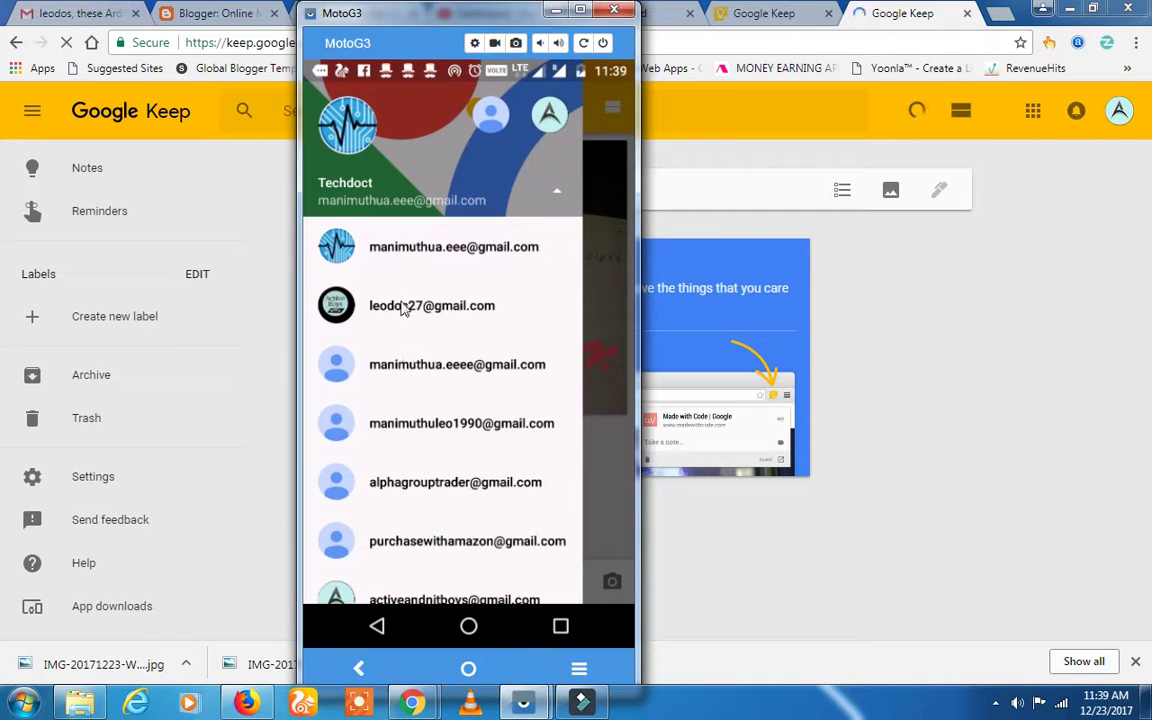
{"action": "left_click", "coordinate": [457, 249]}
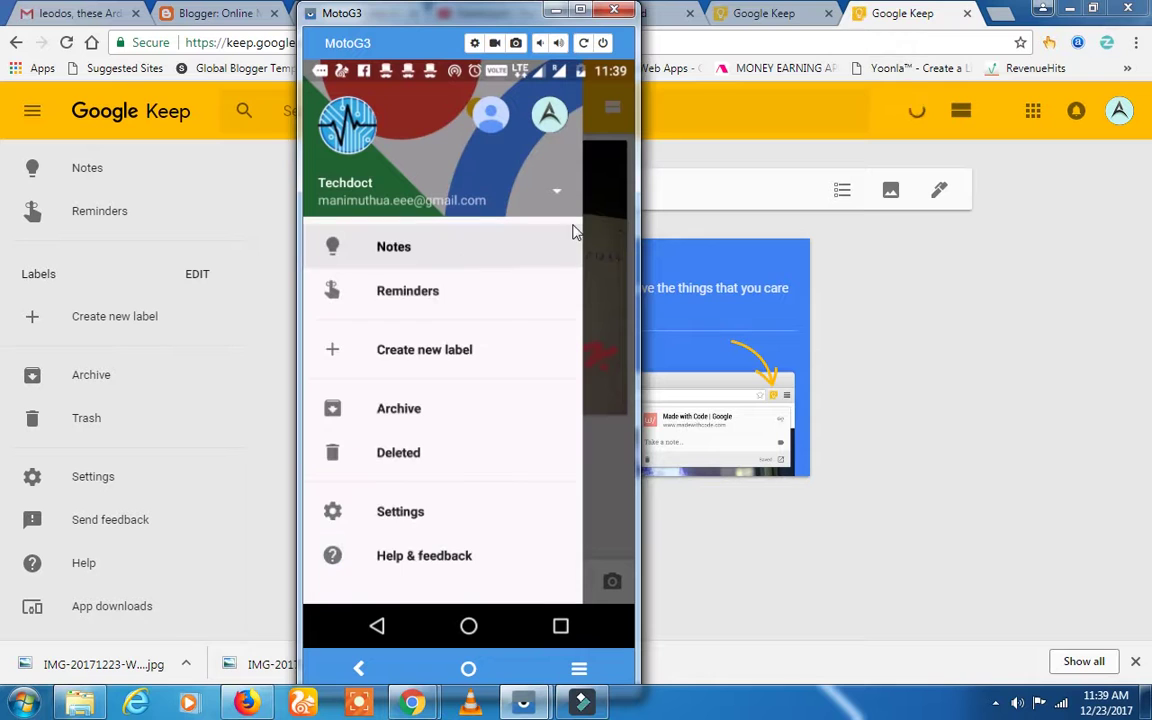
Return to Chrome, show the tab with Keep's Archive and close the newer Google Keep tab.
{"action": "left_click", "coordinate": [870, 320]}
{"action": "left_click", "coordinate": [755, 20]}
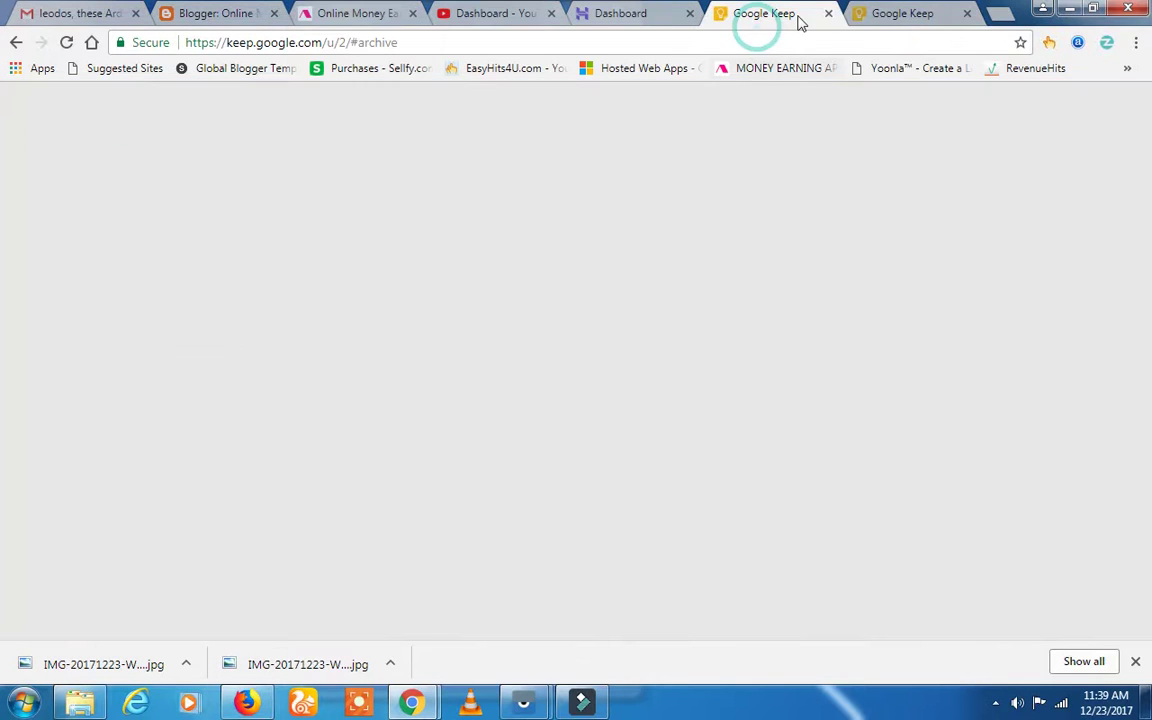
{"action": "left_click", "coordinate": [966, 13]}
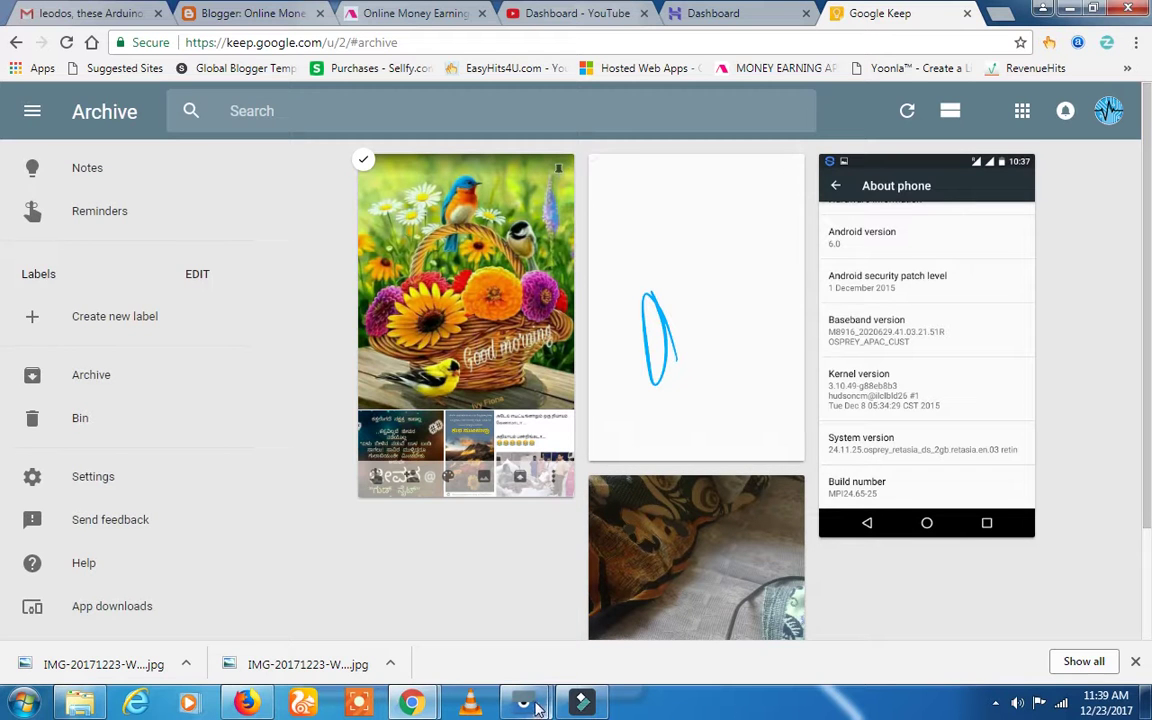
Switch to the MotoG3 phone, take a photo as a new Keep note and archive that note.
{"action": "mouse_move", "coordinate": [528, 703]}
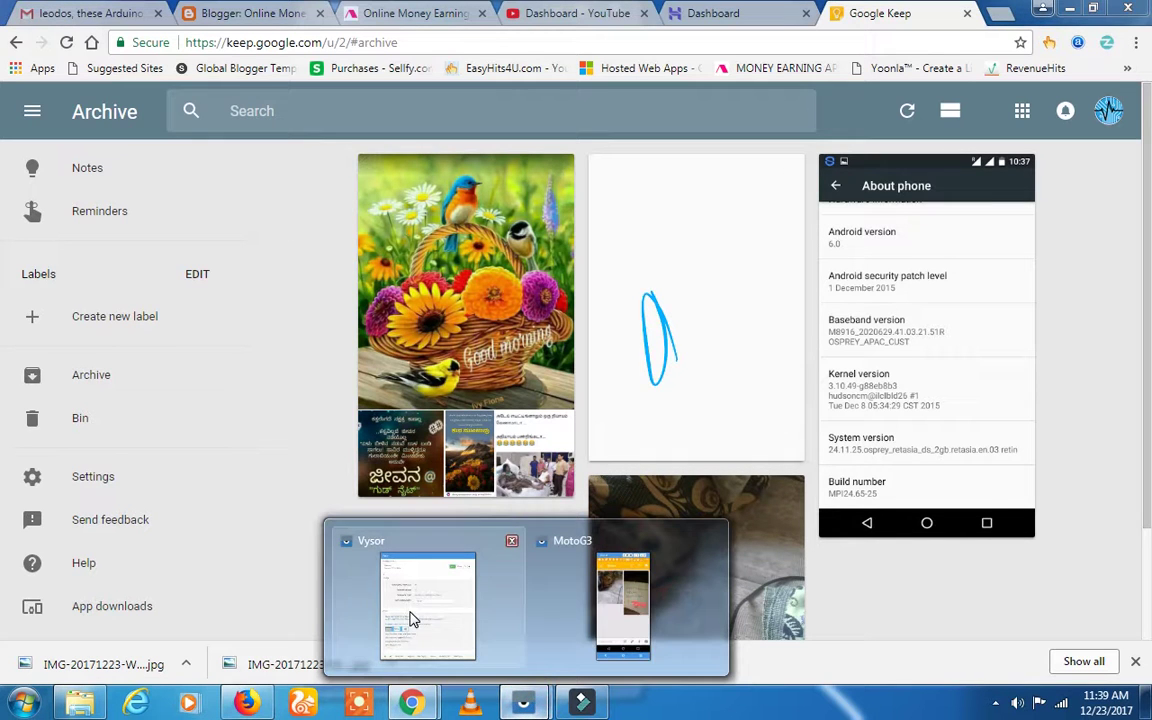
{"action": "mouse_move", "coordinate": [410, 620]}
{"action": "left_click", "coordinate": [622, 605]}
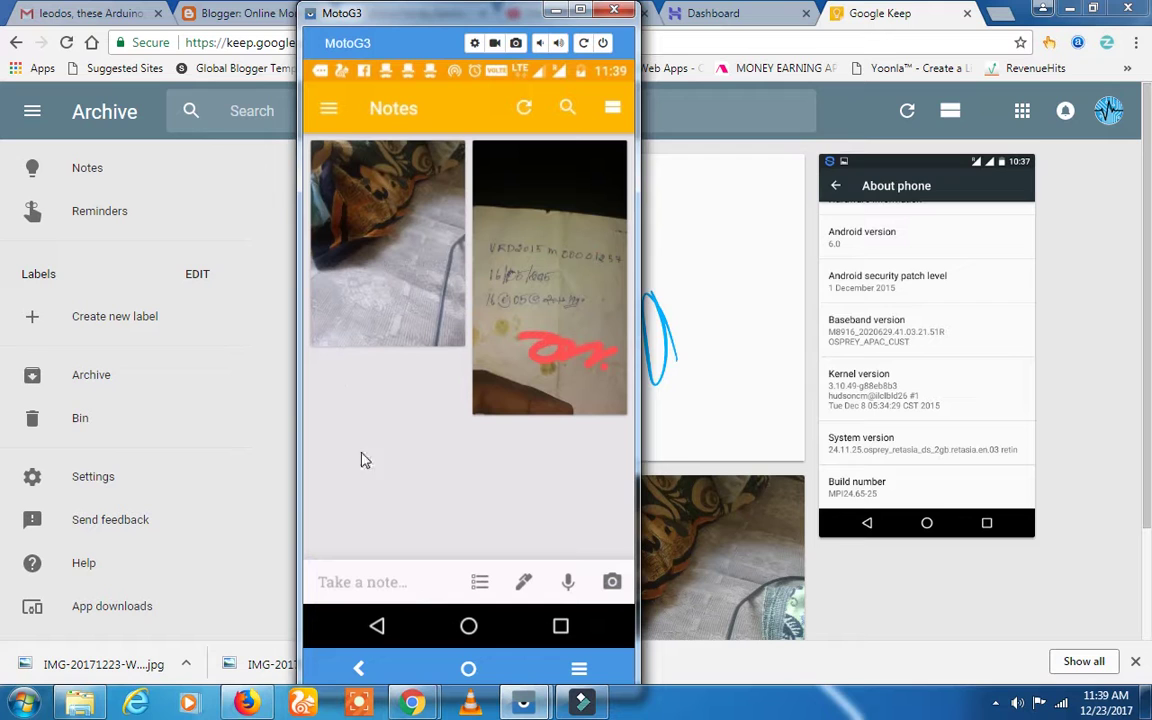
{"action": "scroll", "coordinate": [388, 484], "scroll_direction": "down", "scroll_amount": 1}
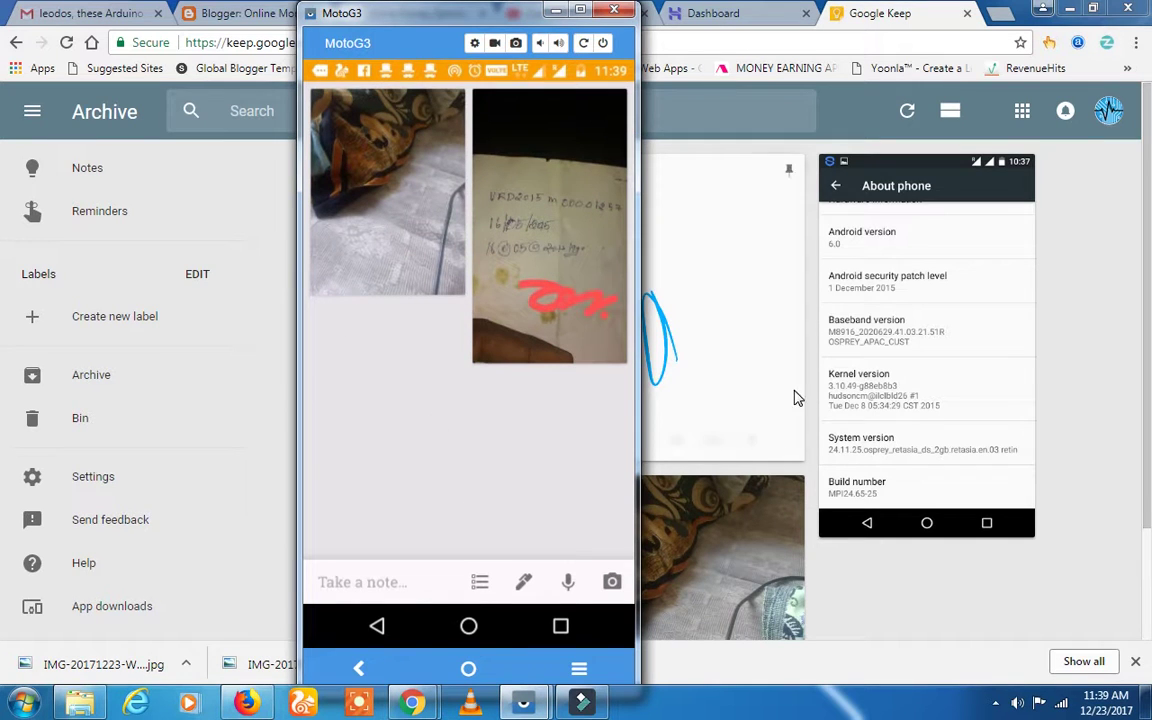
{"action": "scroll", "coordinate": [424, 504], "scroll_direction": "up", "scroll_amount": 1}
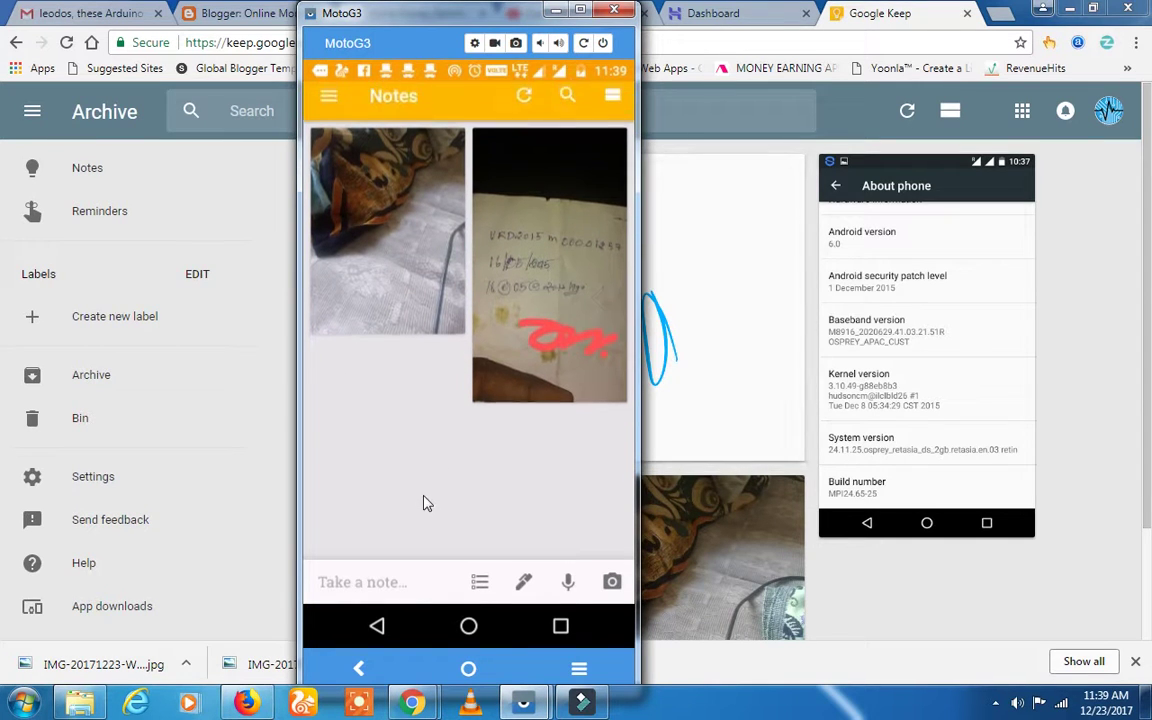
{"action": "left_click", "coordinate": [611, 583]}
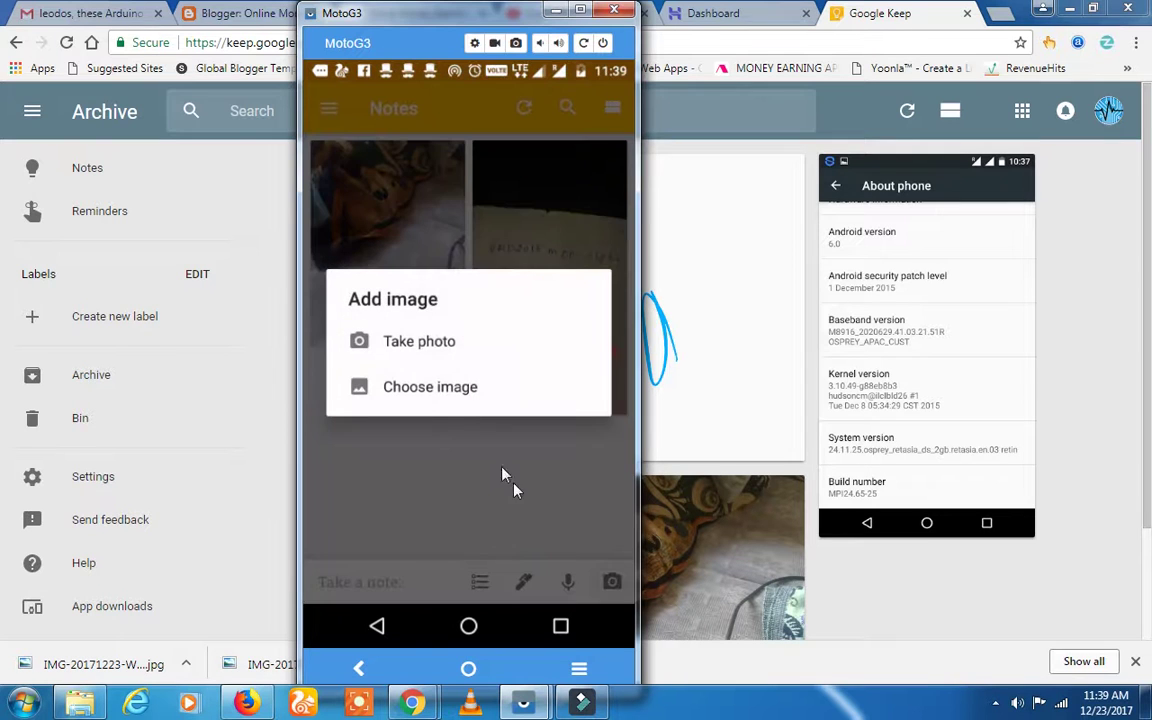
{"action": "left_click", "coordinate": [417, 345]}
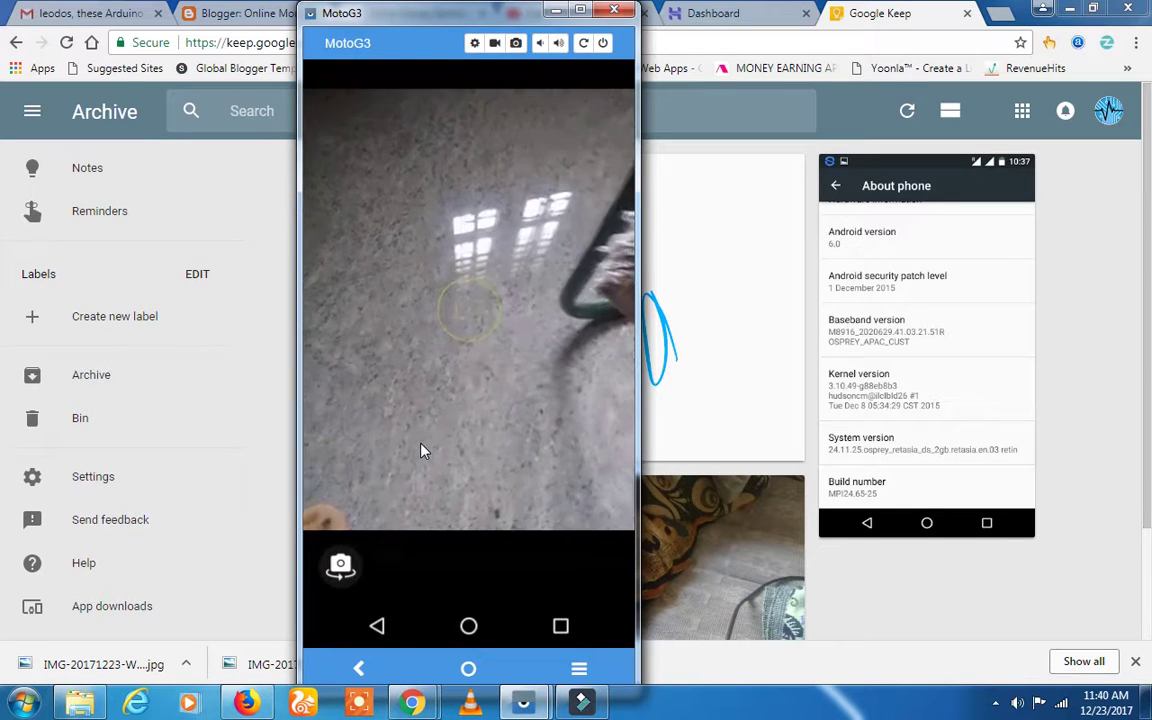
{"action": "left_click", "coordinate": [420, 450]}
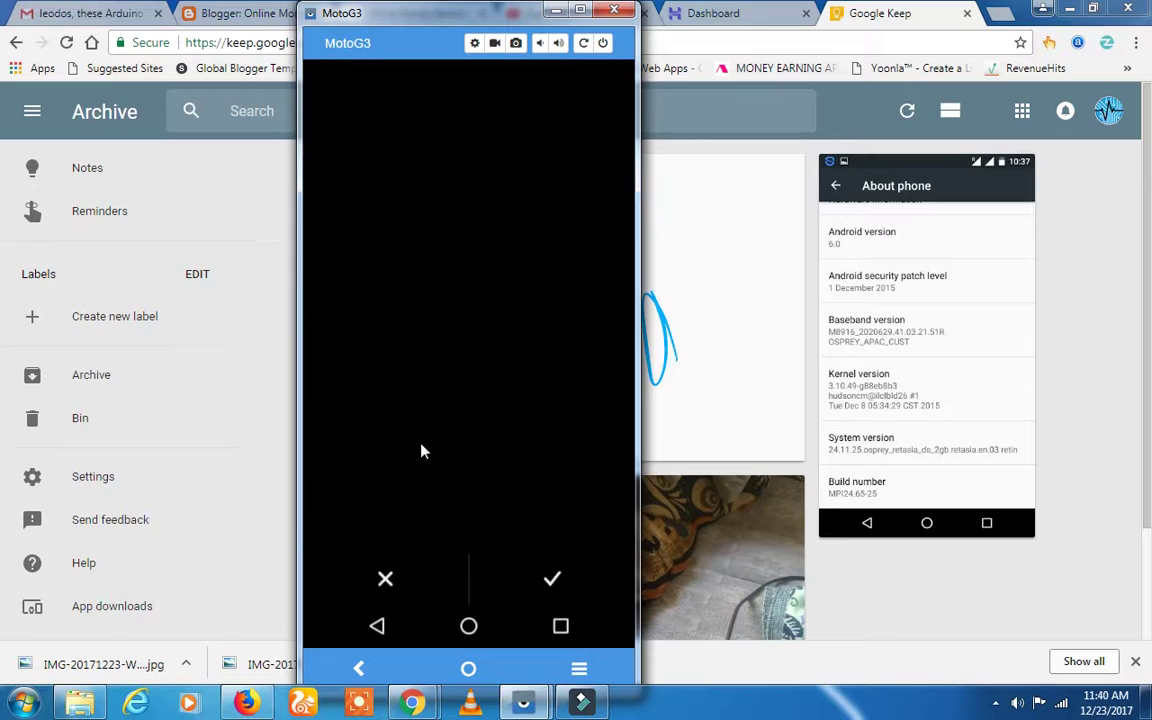
{"action": "left_click", "coordinate": [550, 578]}
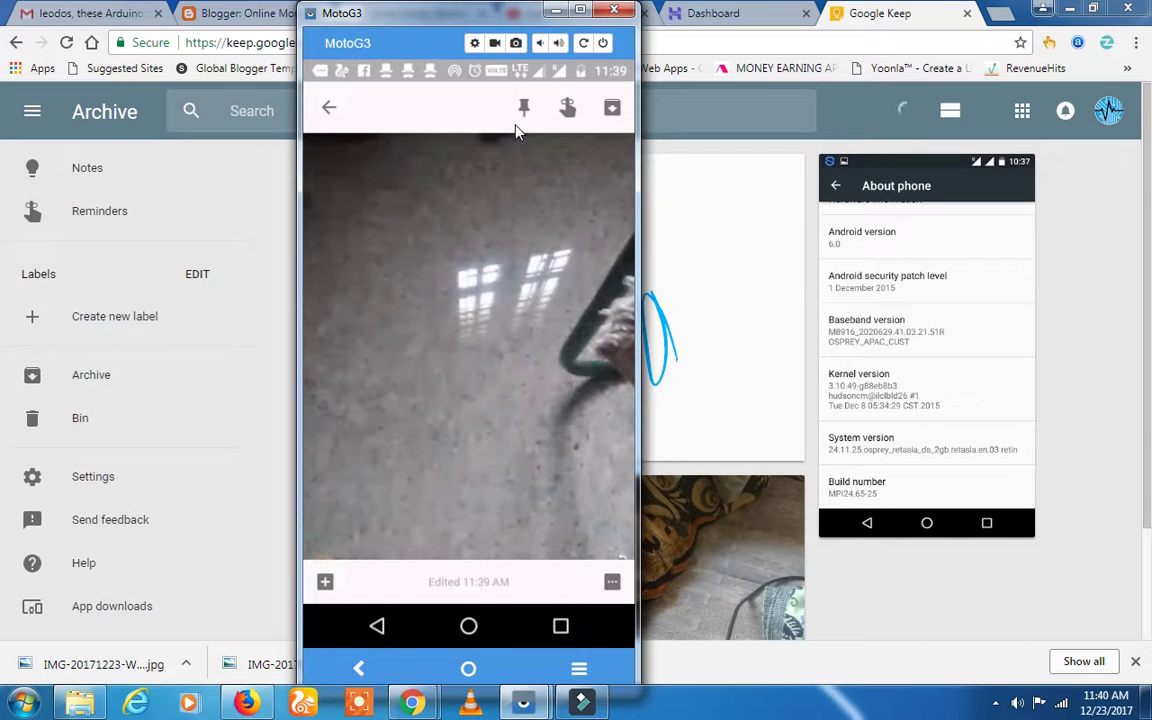
{"action": "left_click", "coordinate": [613, 109]}
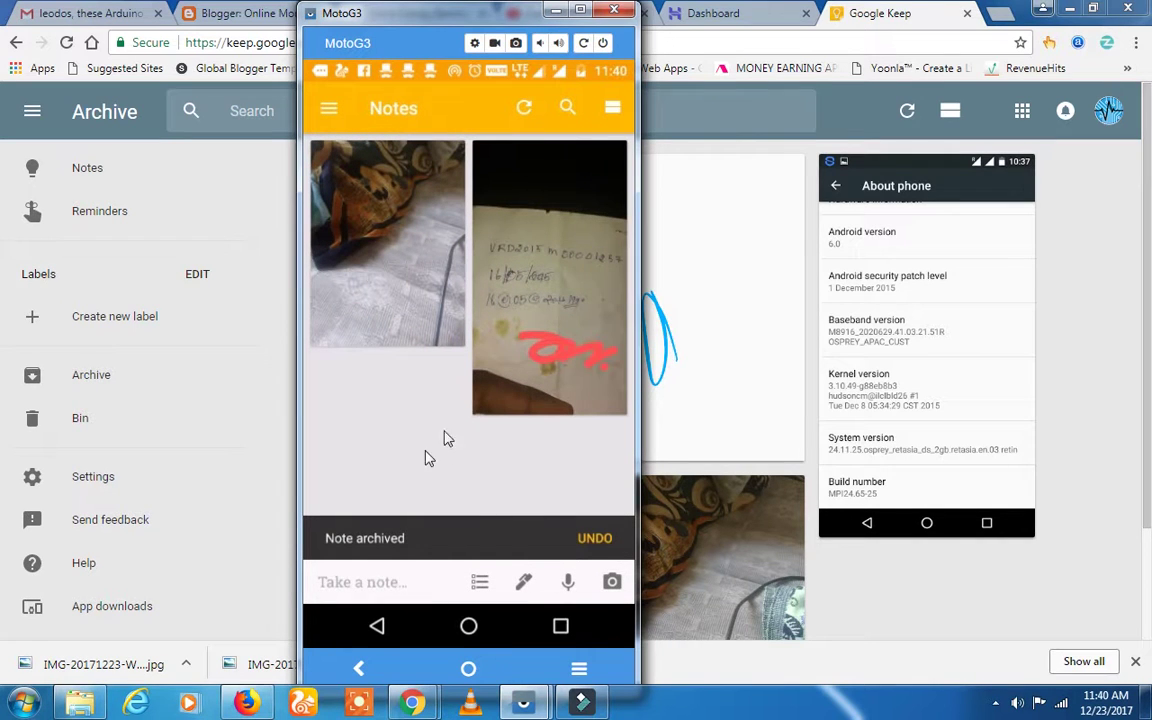
Minimize the phone mirror and refresh Keep's Archive page in Chrome.
{"action": "left_click", "coordinate": [555, 10]}
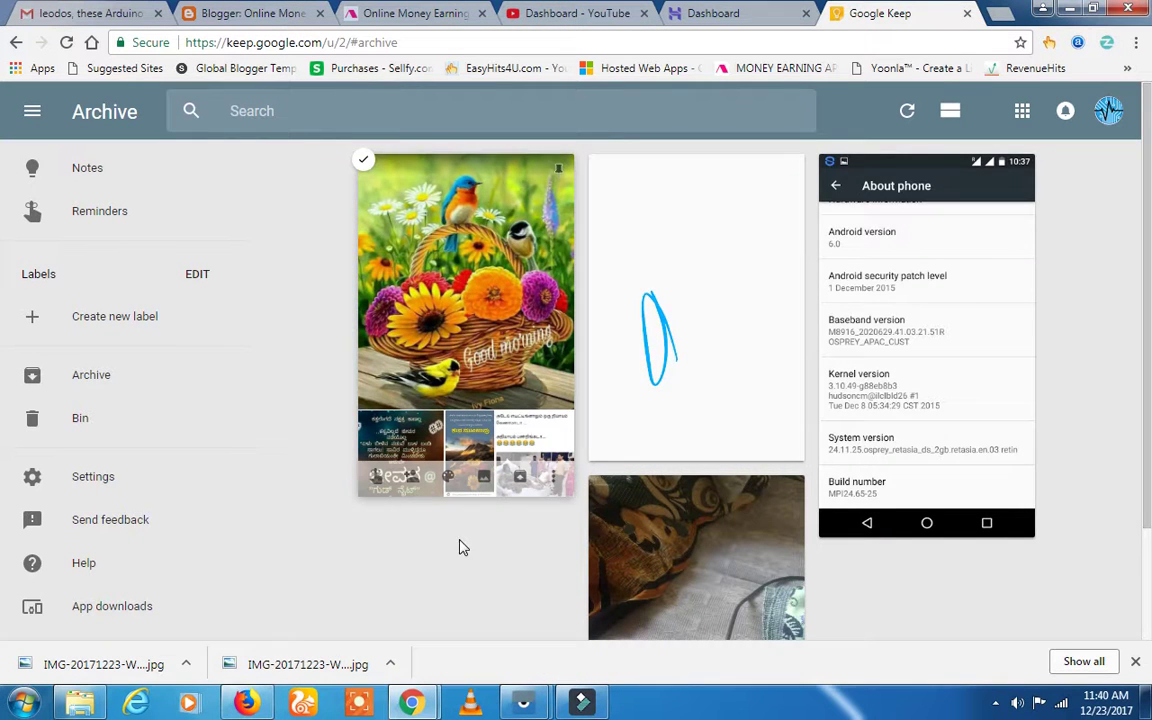
{"action": "left_click", "coordinate": [907, 112]}
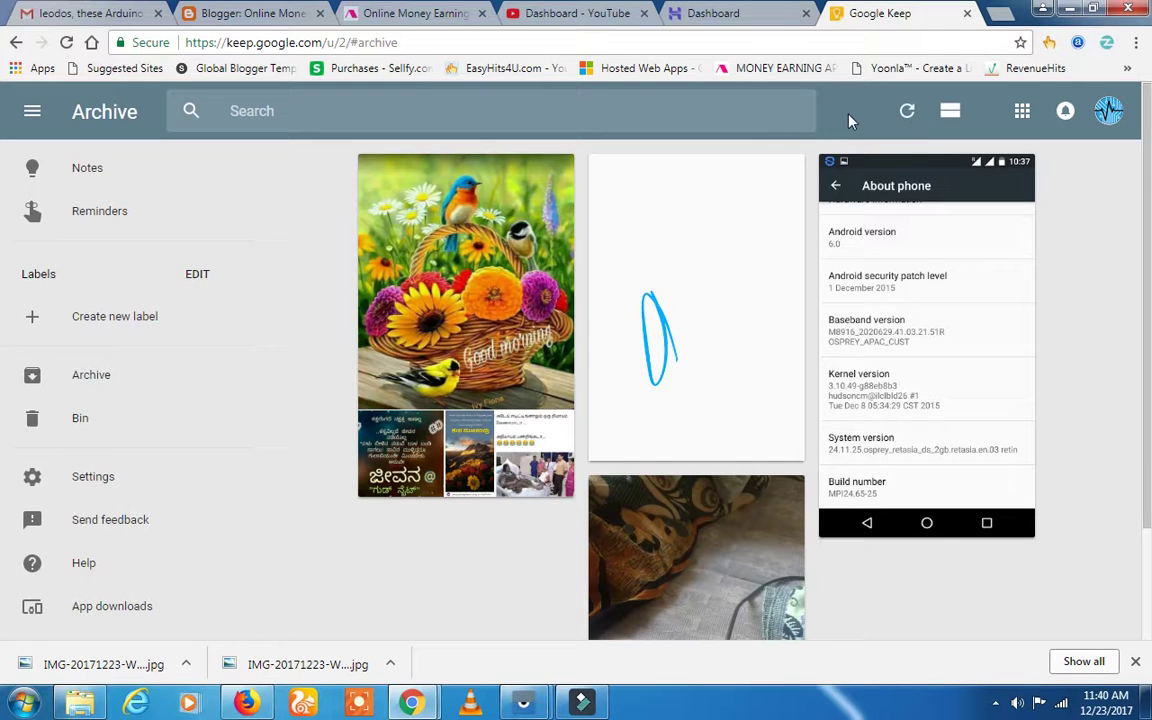
{"action": "left_click", "coordinate": [903, 118]}
Switch to the MotoG3 phone, add the existing "Fake or Real ??" image as a new Keep note and archive that note.
{"action": "mouse_move", "coordinate": [522, 703]}
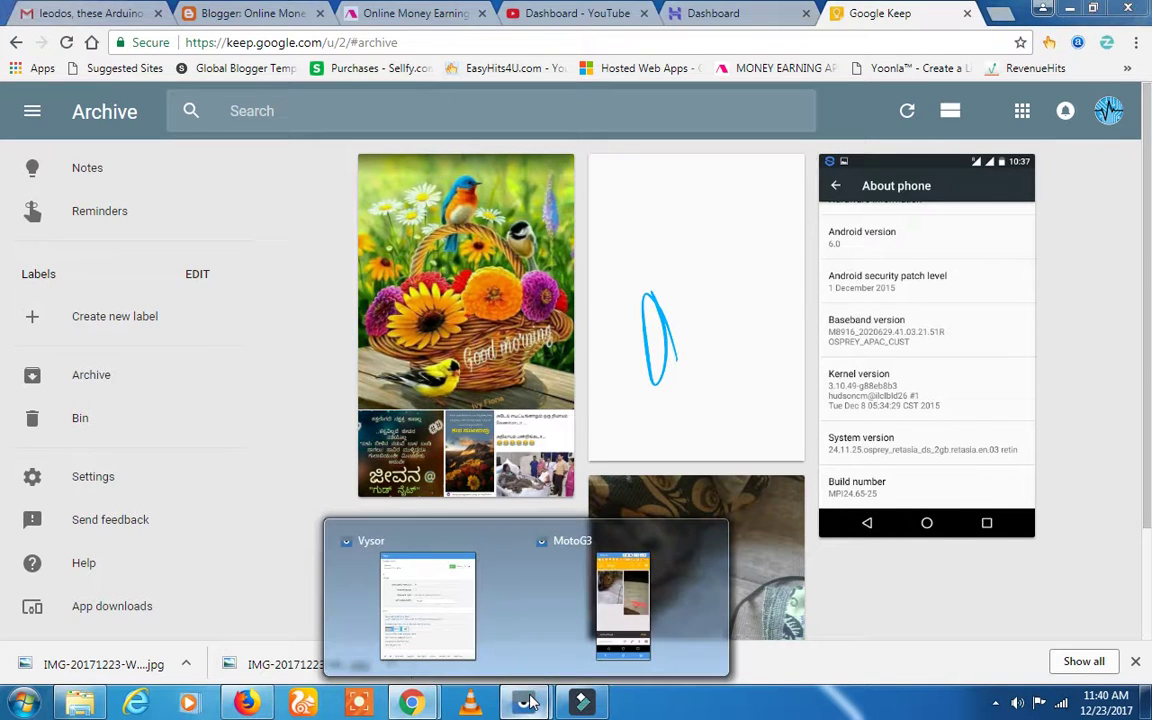
{"action": "left_click", "coordinate": [578, 615]}
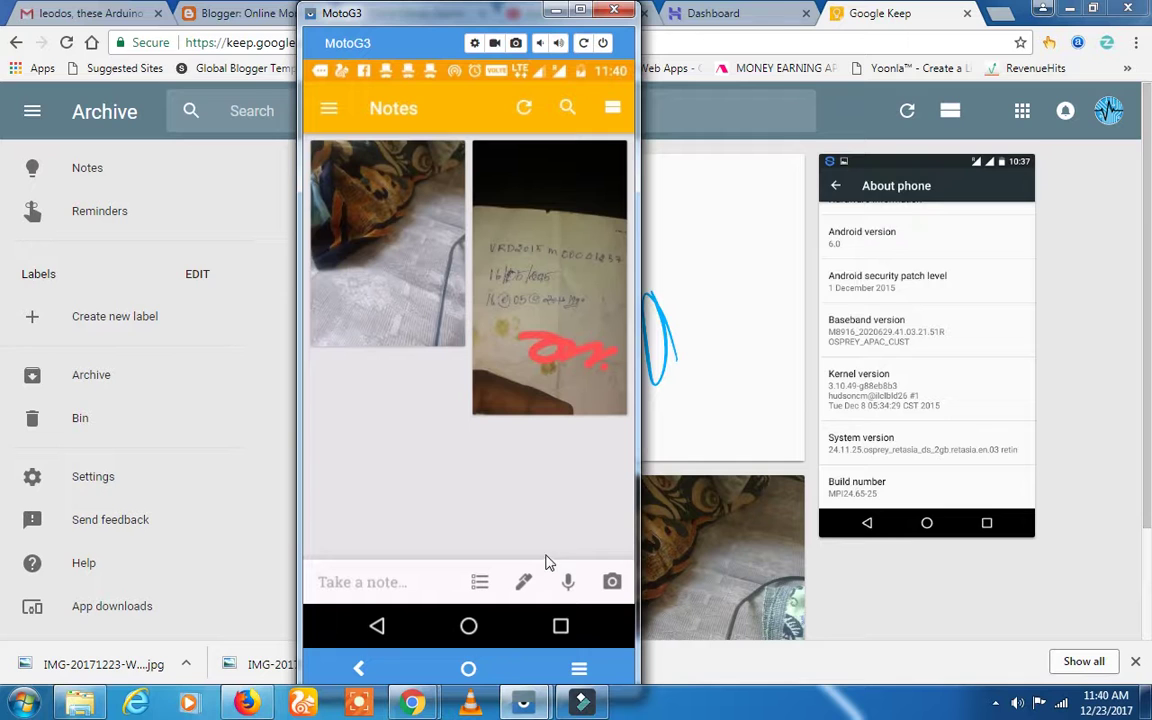
{"action": "left_click", "coordinate": [607, 586]}
{"action": "left_click", "coordinate": [608, 586]}
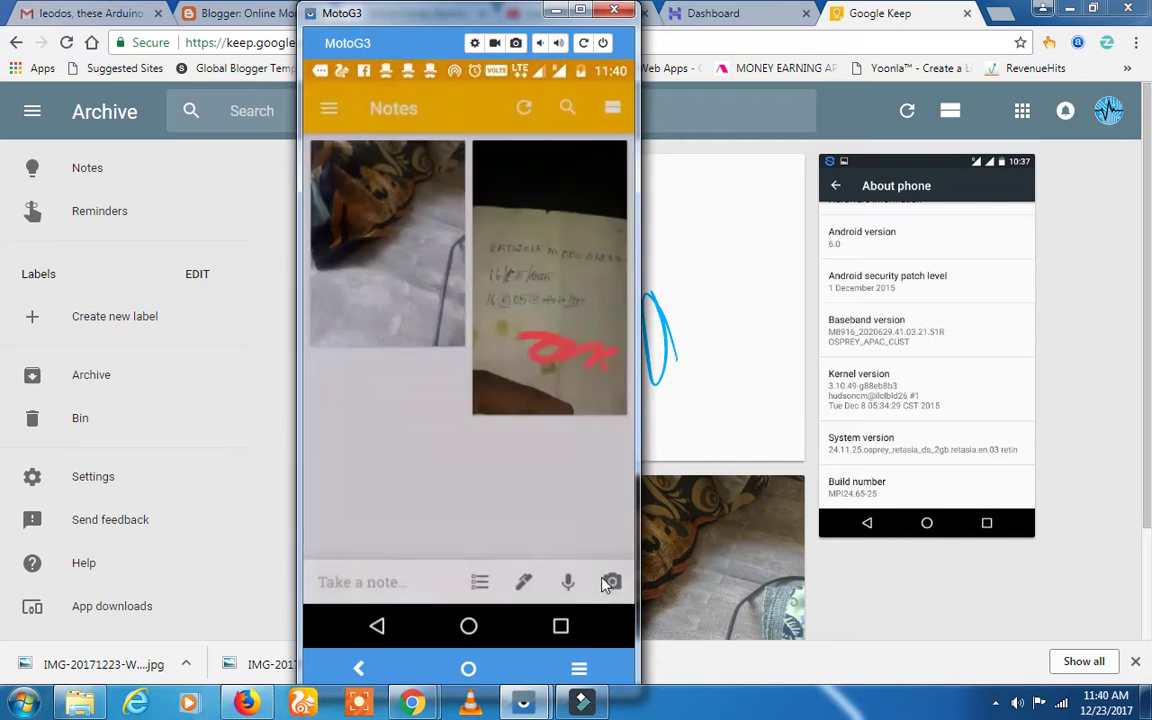
{"action": "left_click", "coordinate": [610, 582]}
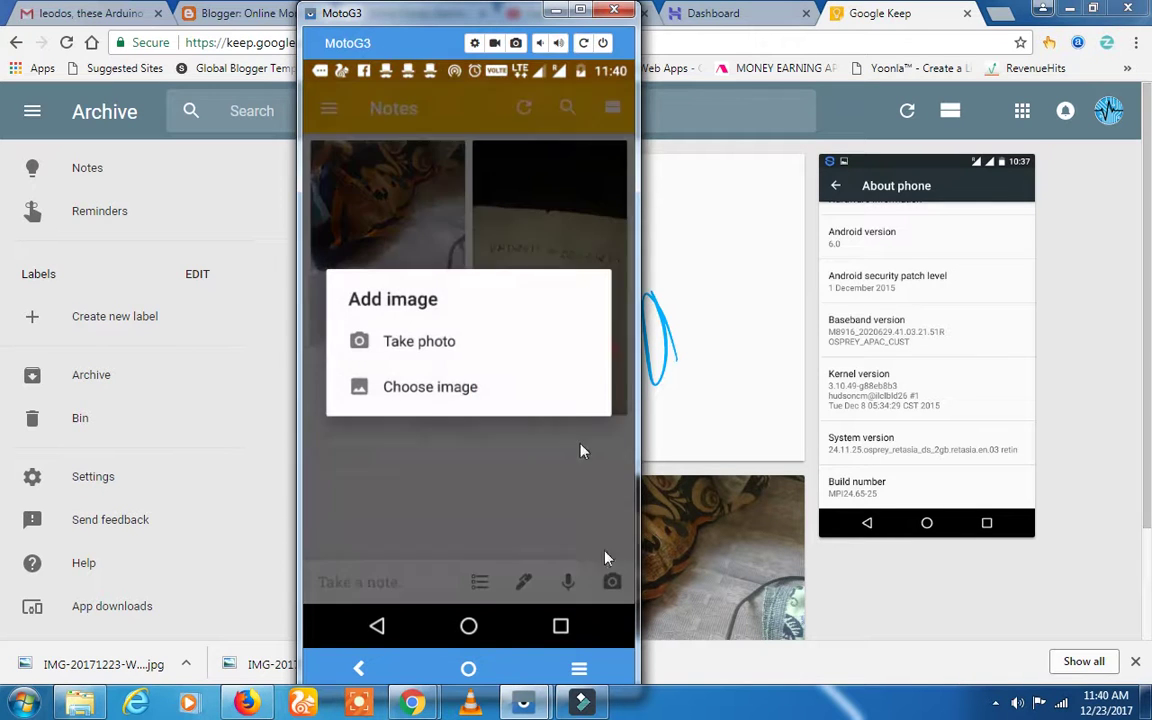
{"action": "left_click", "coordinate": [450, 387]}
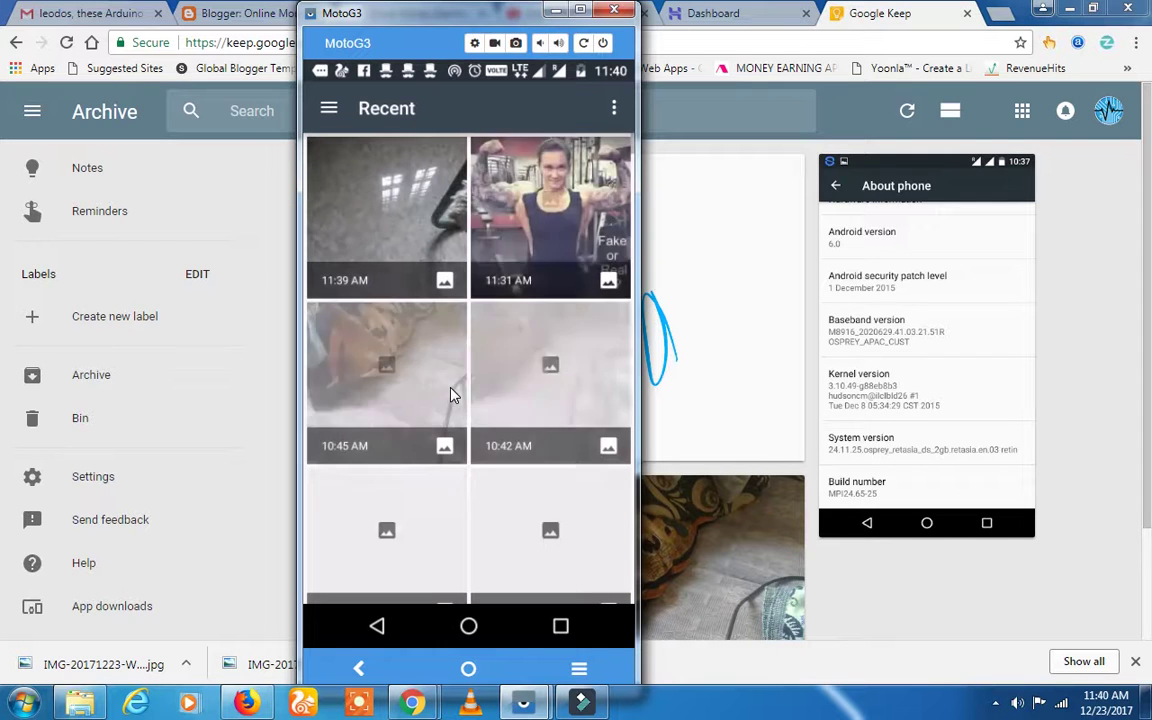
{"action": "left_click", "coordinate": [530, 243]}
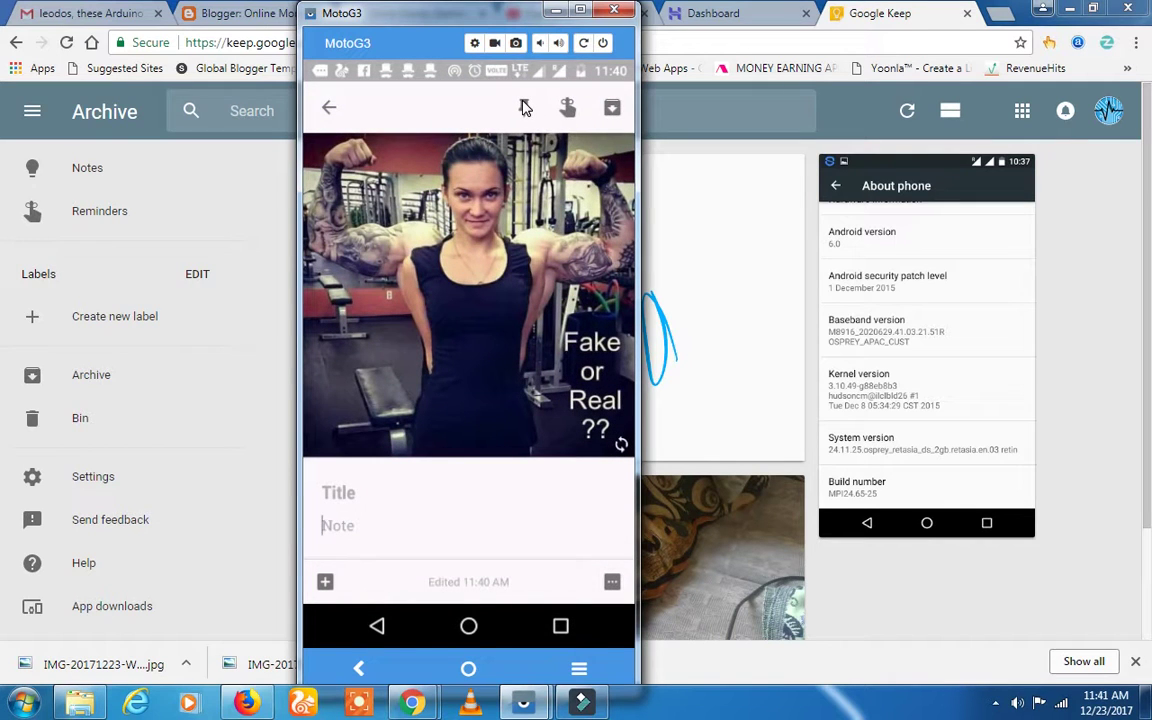
{"action": "left_click", "coordinate": [611, 110]}
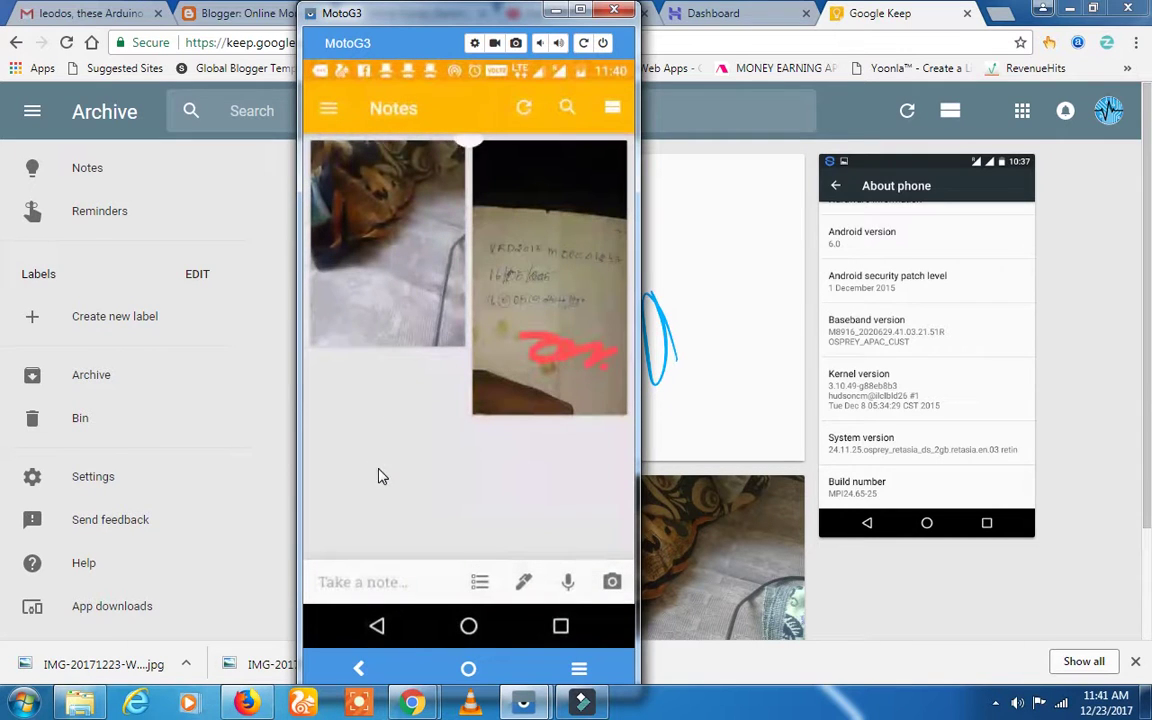
Minimize the phone mirror, refresh Keep's Archive in Chrome and look through it for the newly archived image notes.
{"action": "left_click", "coordinate": [555, 11]}
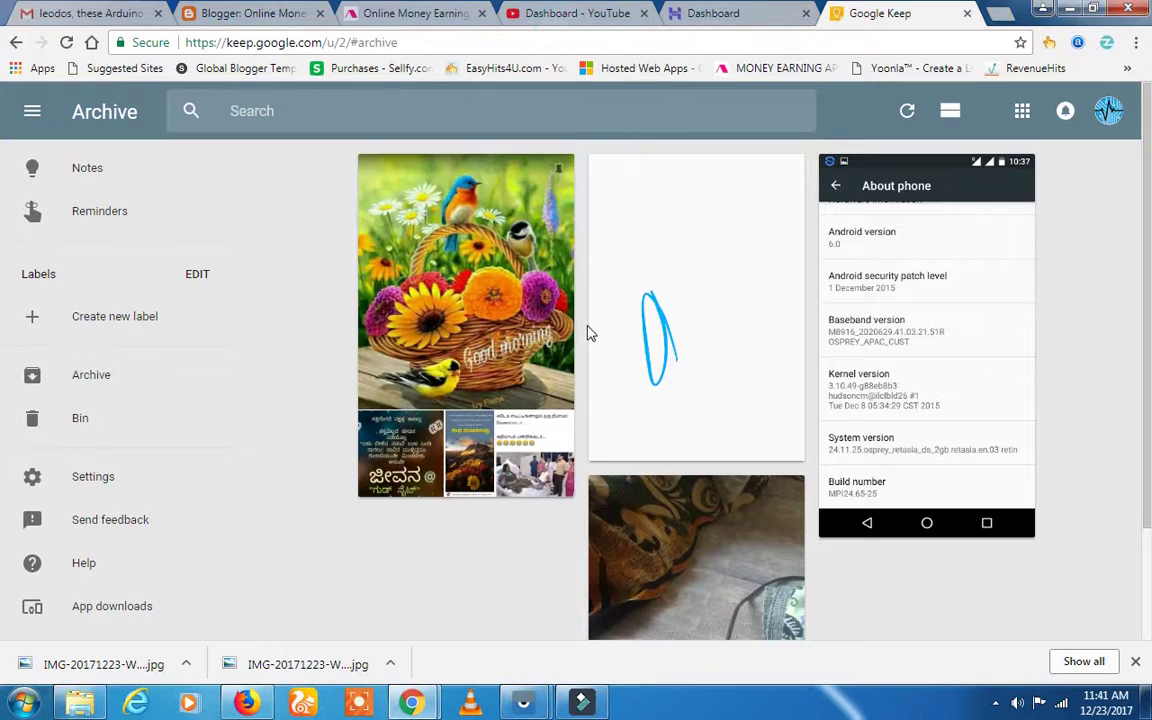
{"action": "scroll", "coordinate": [587, 336], "scroll_direction": "down", "scroll_amount": 2}
{"action": "scroll", "coordinate": [453, 383], "scroll_direction": "up", "scroll_amount": 2}
{"action": "left_click", "coordinate": [905, 113]}
{"action": "scroll", "coordinate": [1064, 341], "scroll_direction": "down", "scroll_amount": 2}
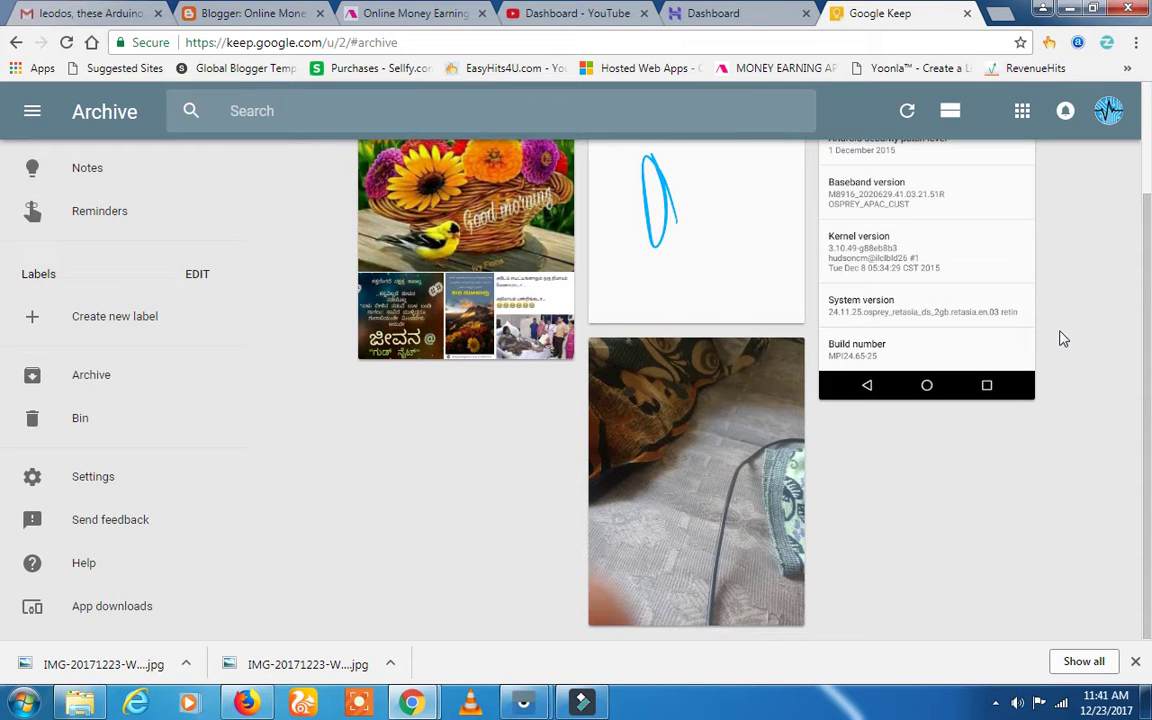
{"action": "scroll", "coordinate": [1051, 332], "scroll_direction": "up", "scroll_amount": 2}
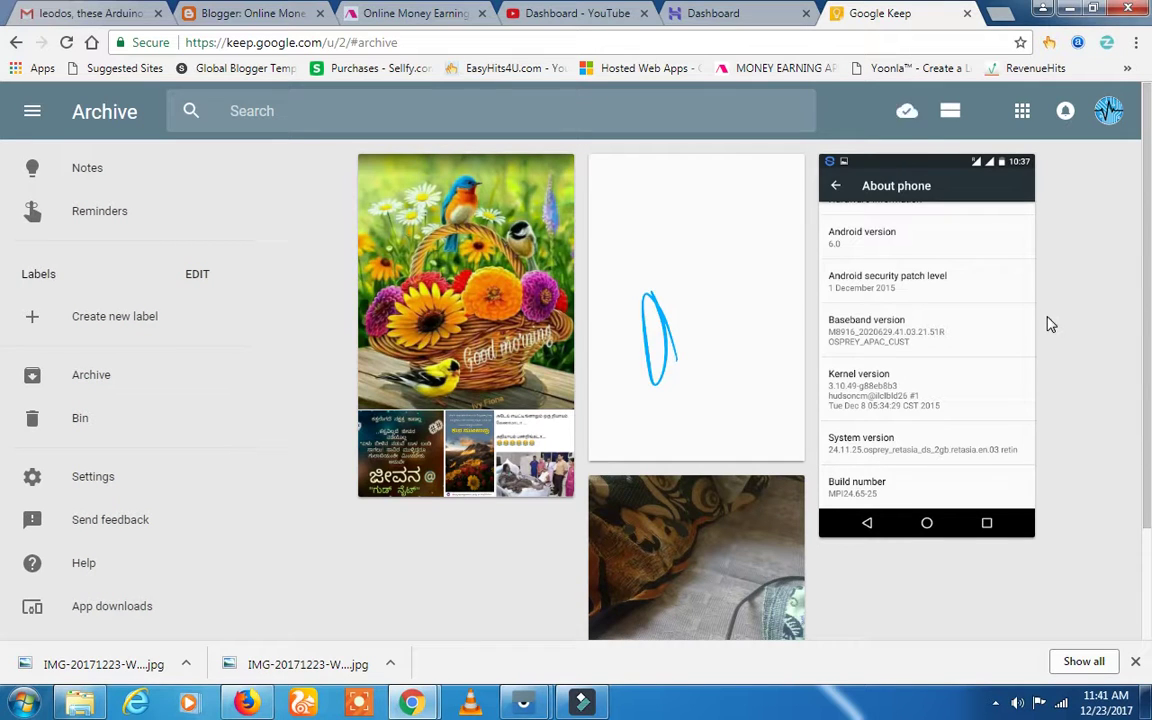
{"action": "left_click", "coordinate": [905, 112]}
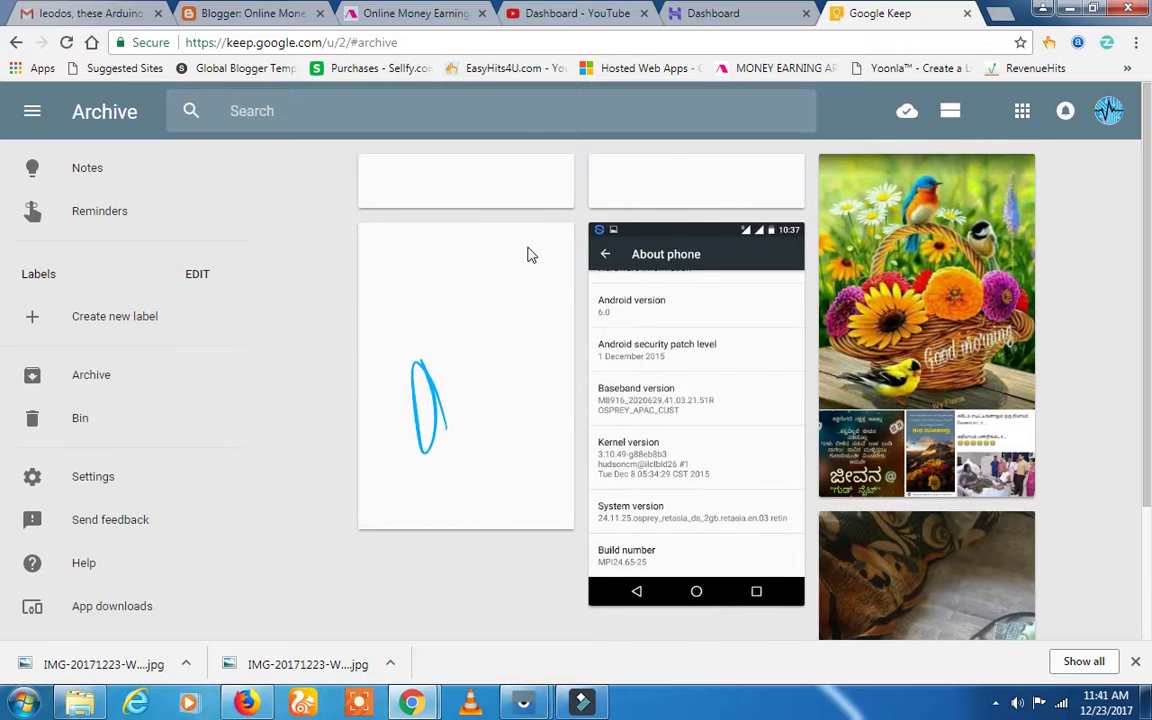
{"action": "mouse_move", "coordinate": [607, 189]}
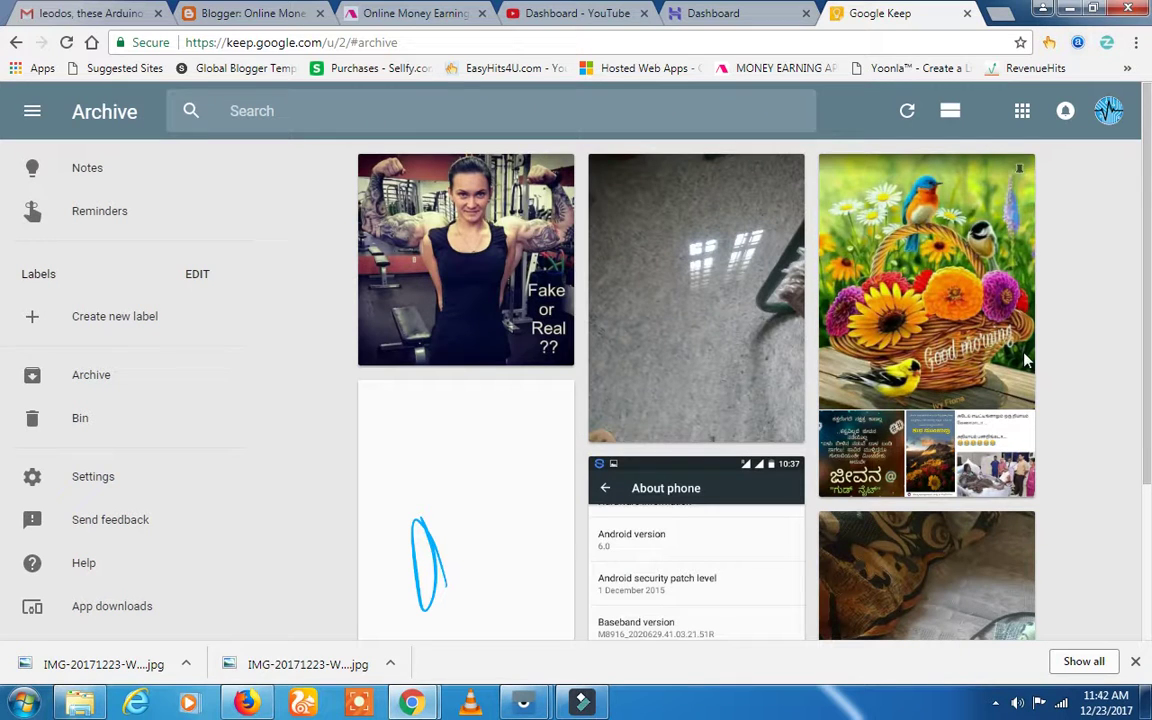
{"action": "left_click", "coordinate": [995, 705]}
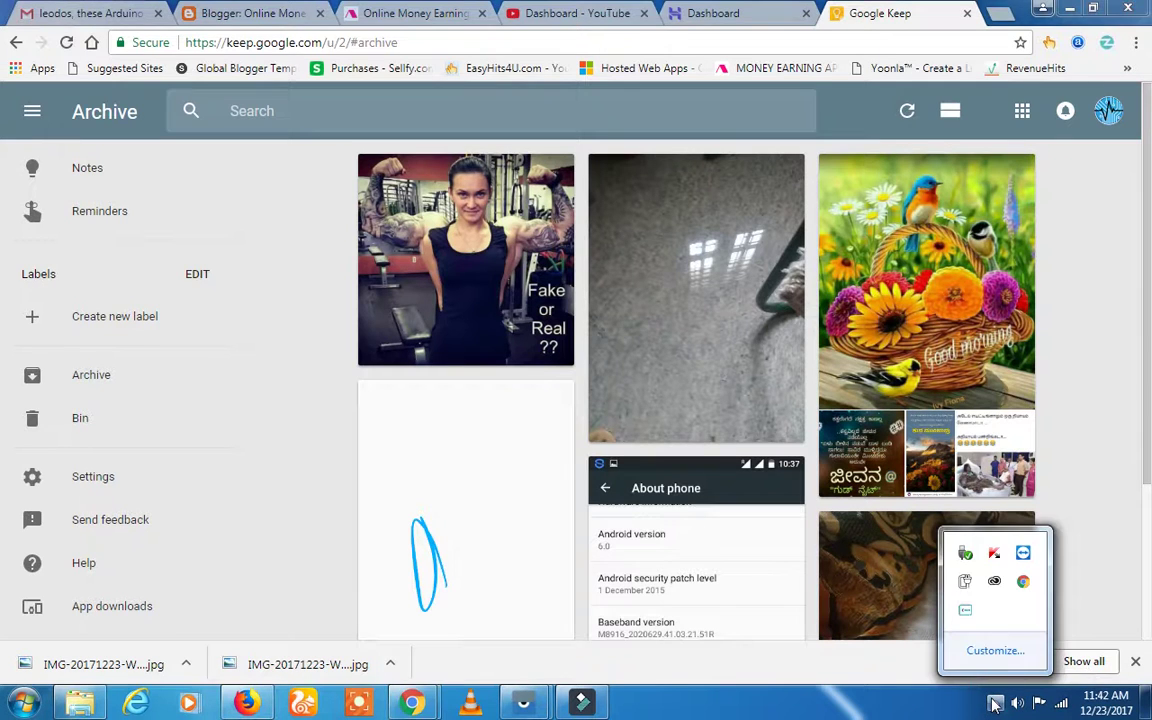